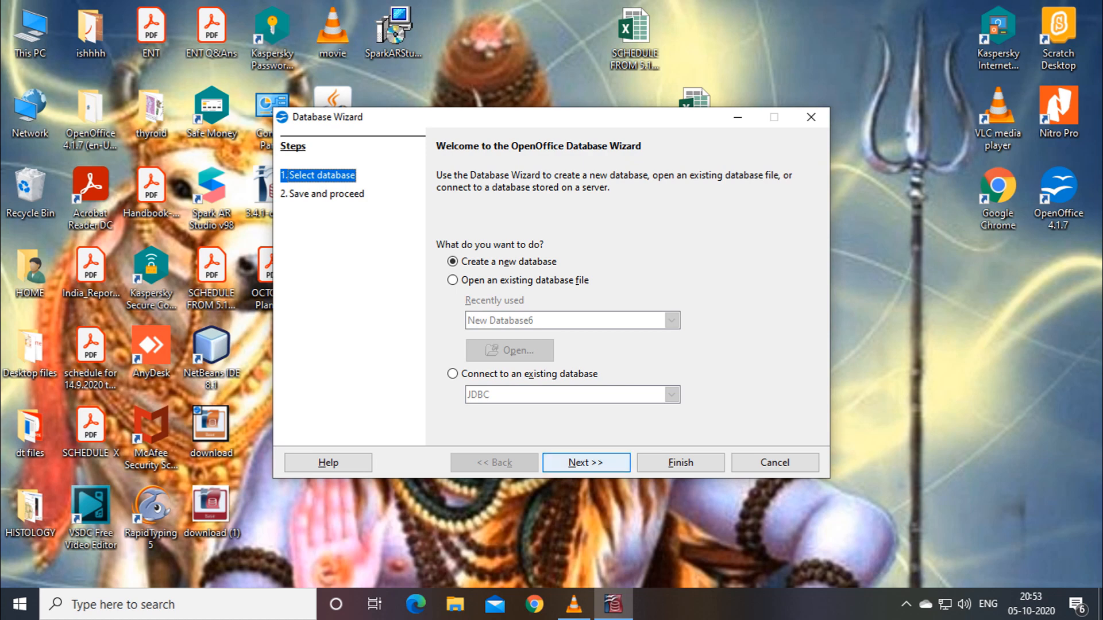
Finish the new-database wizard so the Save As dialog appears.
key(Return)
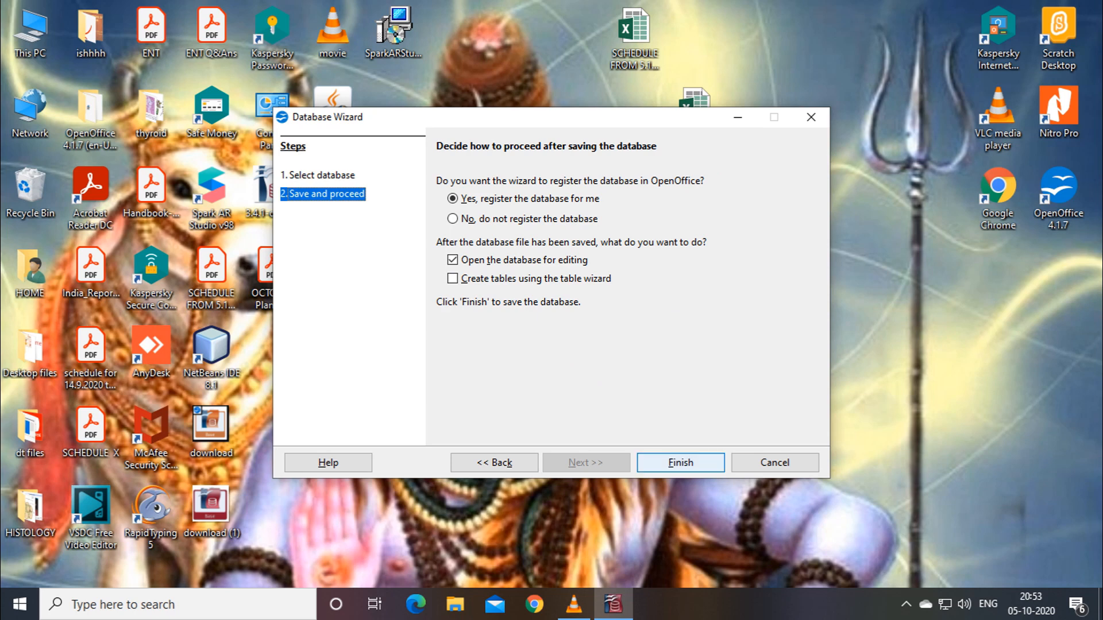
key(Return)
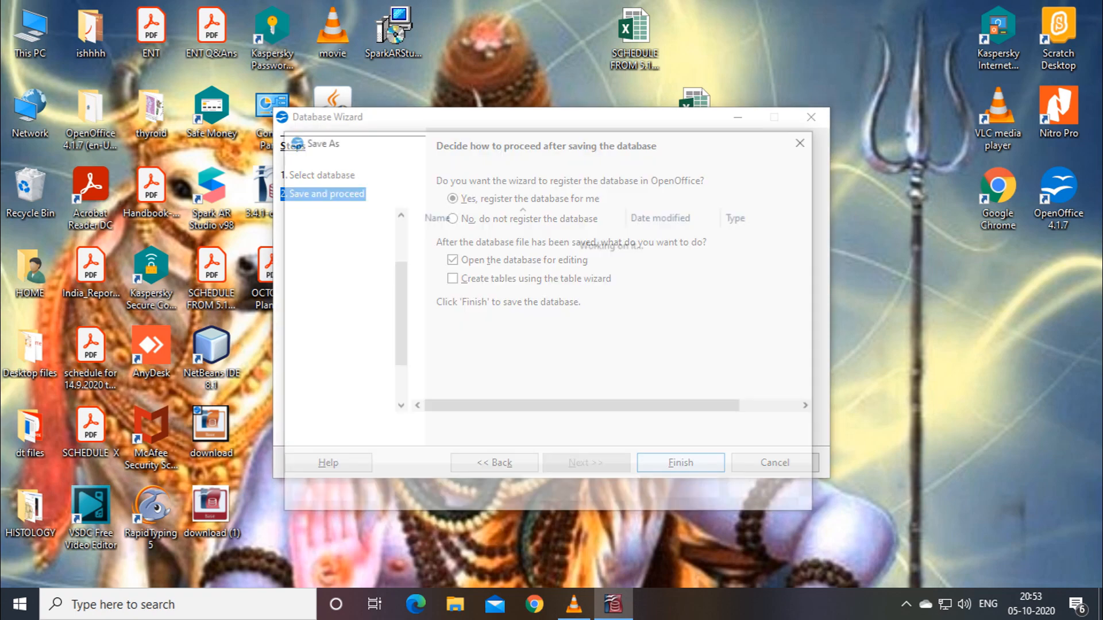
click(453, 433)
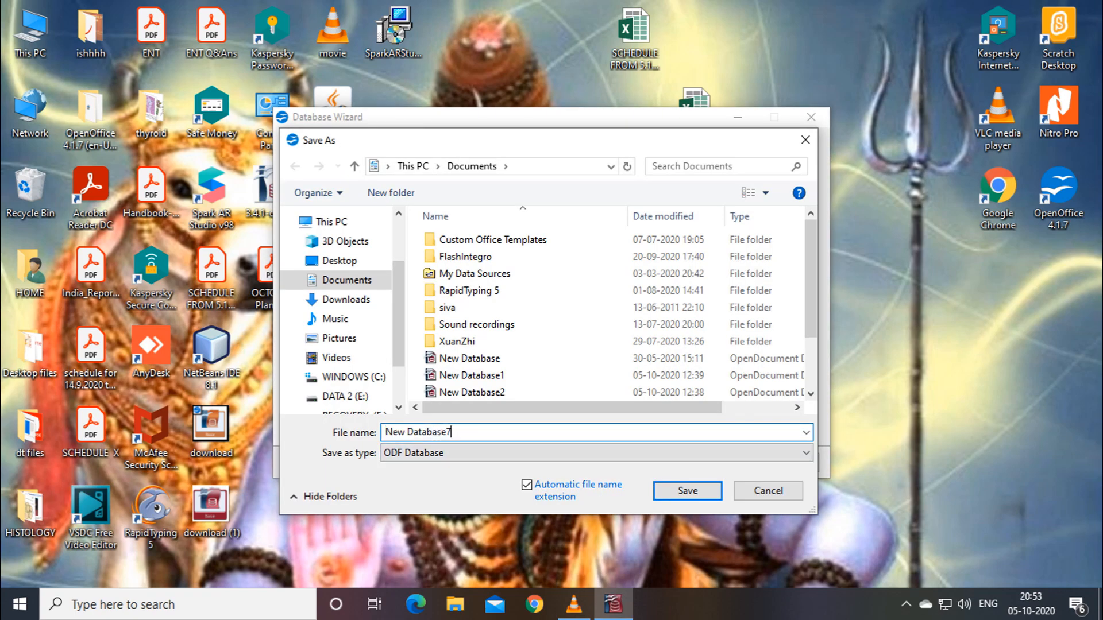
Replace the suggested file name with 'X B' and save the database.
key(BackSpace)
key(BackSpace)
key(BackSpace)
key(BackSpace)
key(BackSpace)
key(BackSpace)
key(BackSpace)
key(BackSpace)
key(BackSpace)
key(BackSpace)
key(BackSpace)
key(BackSpace)
key(BackSpace)
text(data)
key(BackSpace)
key(BackSpace)
key(BackSpace)
key(BackSpace)
text(x)
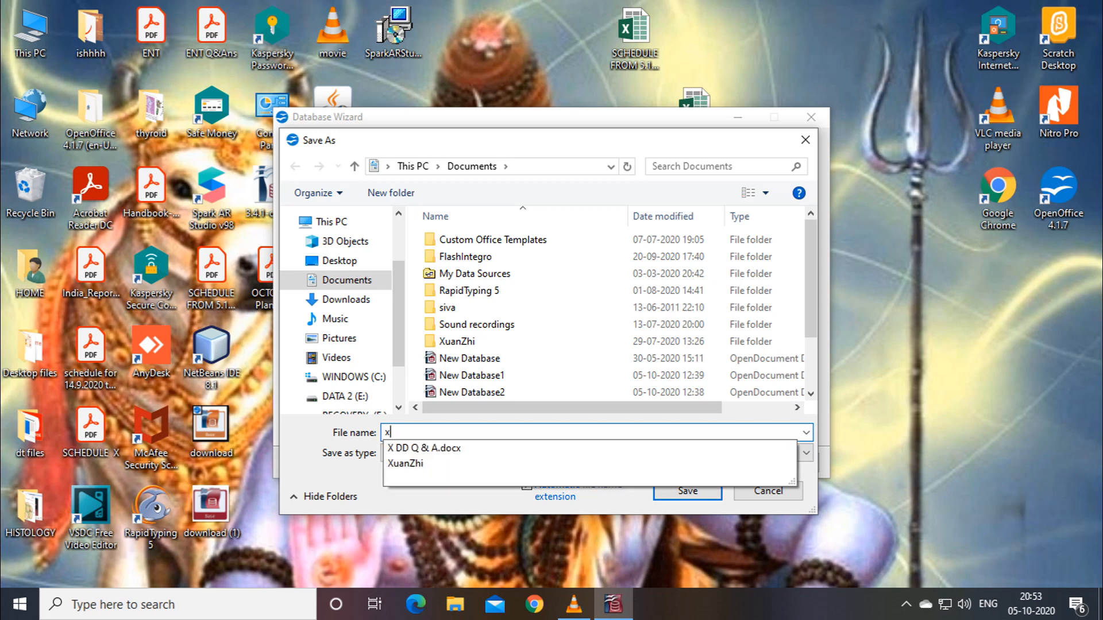
text(8)
key(BackSpace)
key(BackSpace)
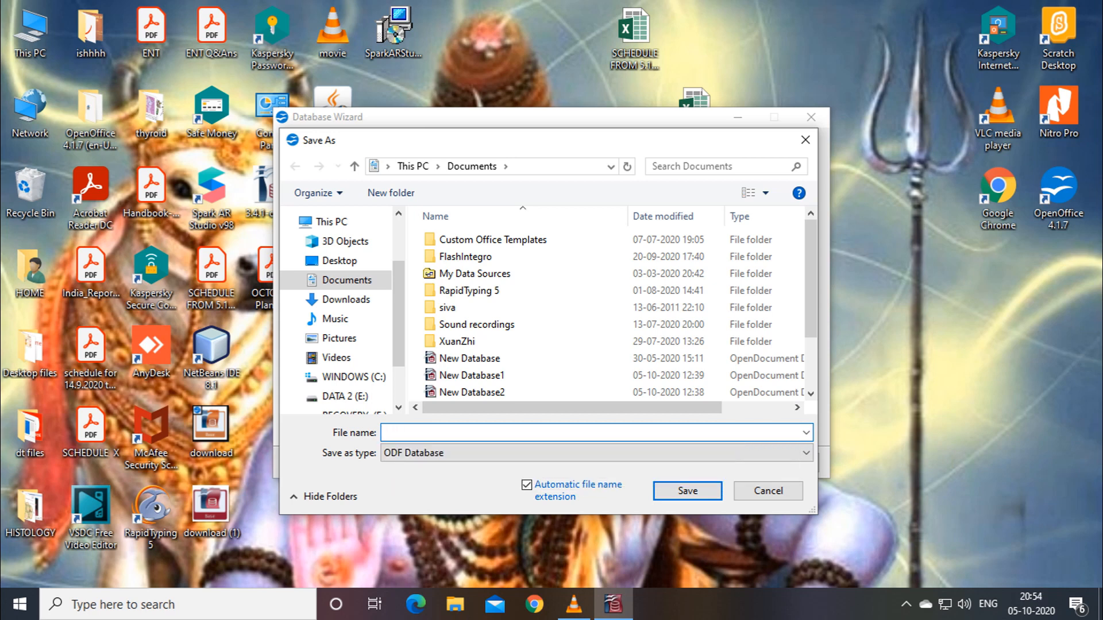
text(x)
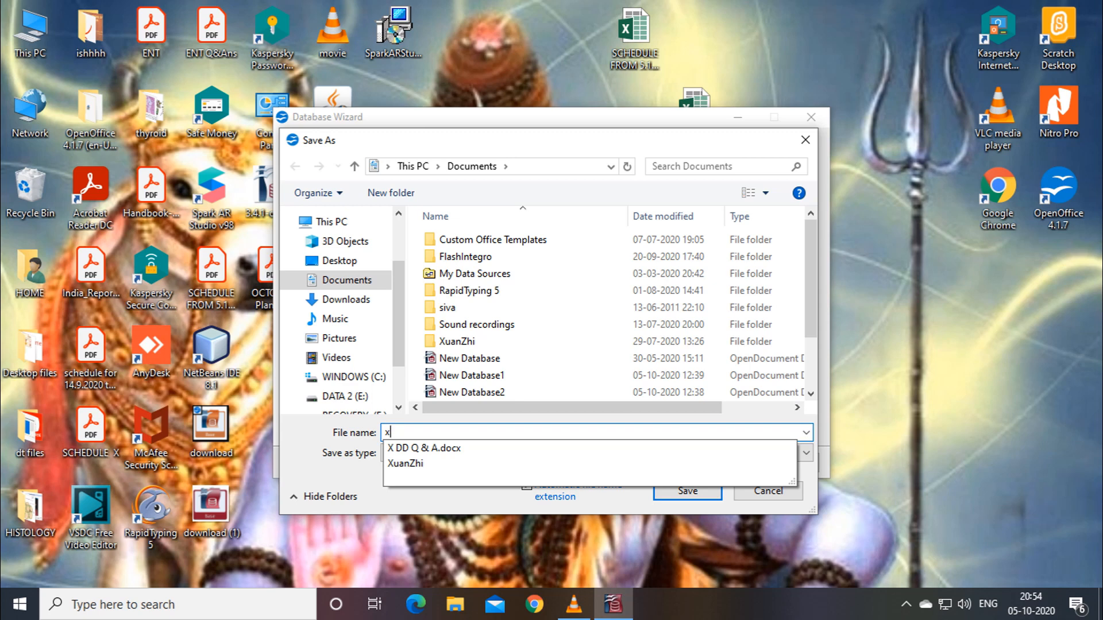
key(BackSpace)
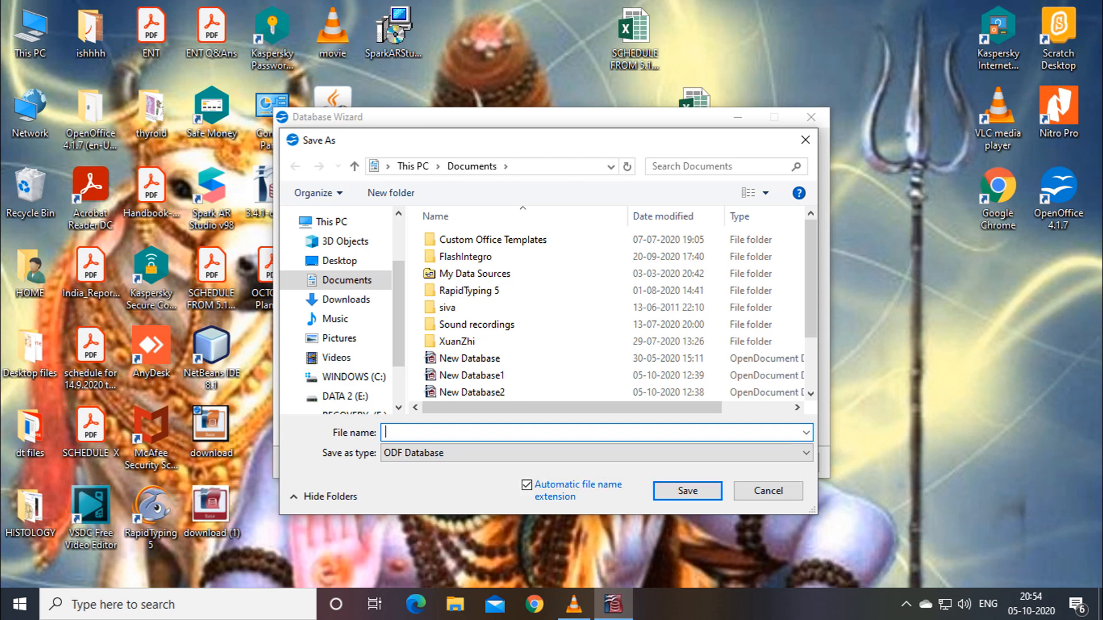
text(x8)
key(BackSpace)
key(BackSpace)
text(XB)
key(Left)
key(Return)
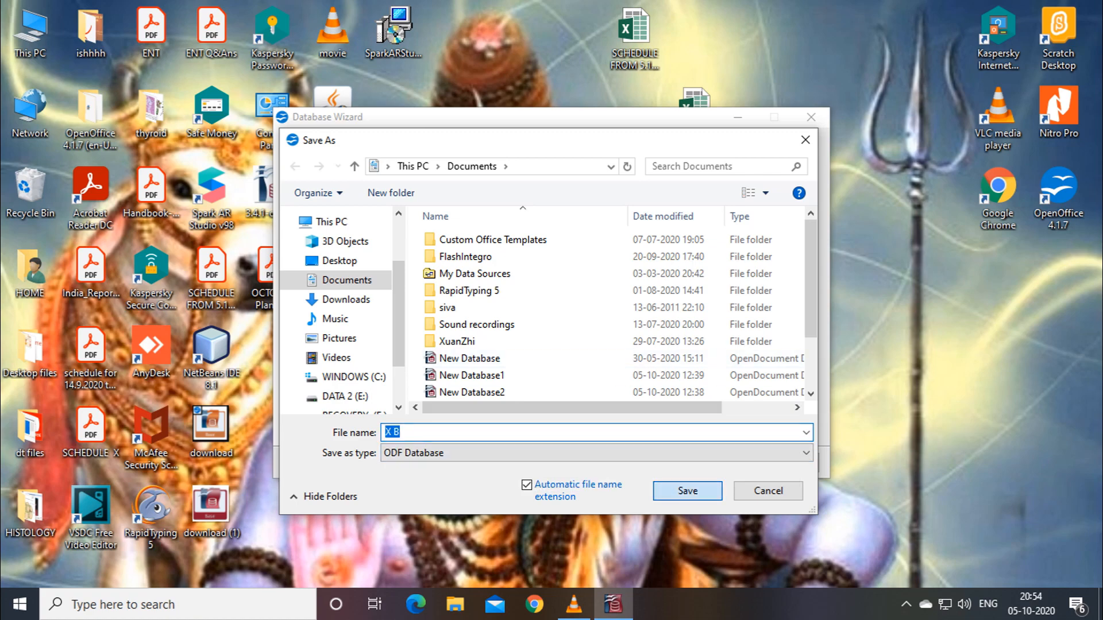
key(Return)
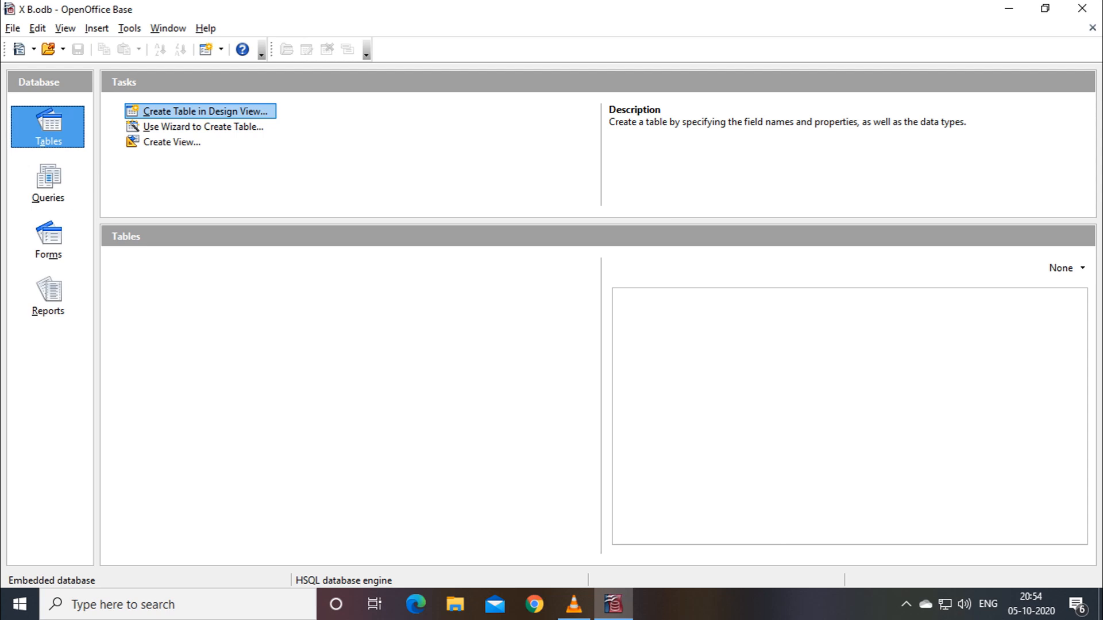
Create a new table in Design View.
click(205, 111)
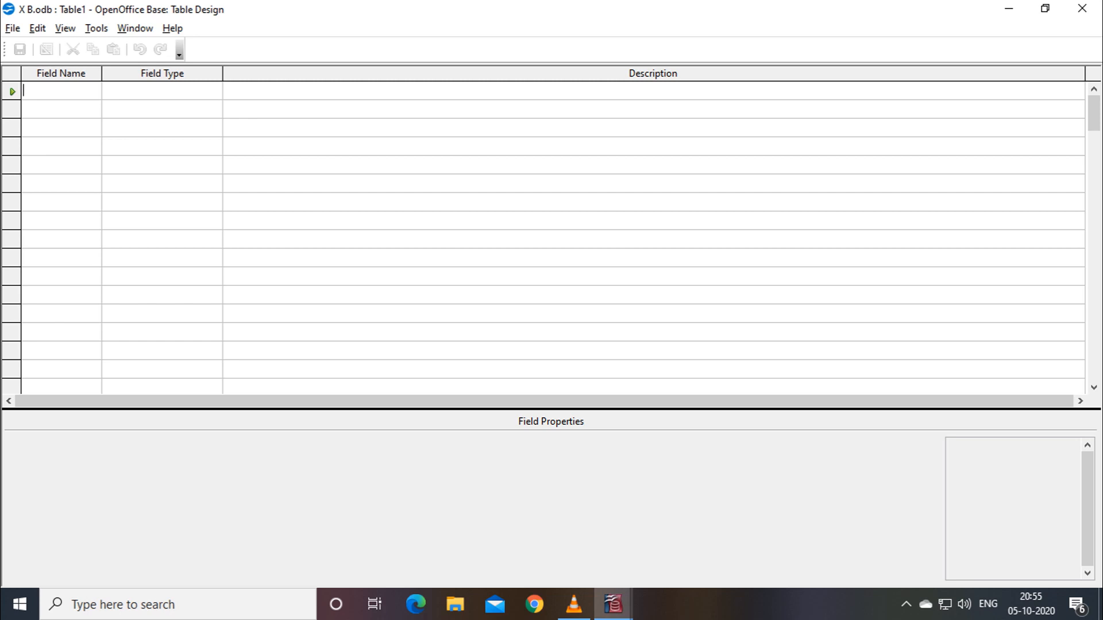
Enter NAME as the first field name.
text(nAME)
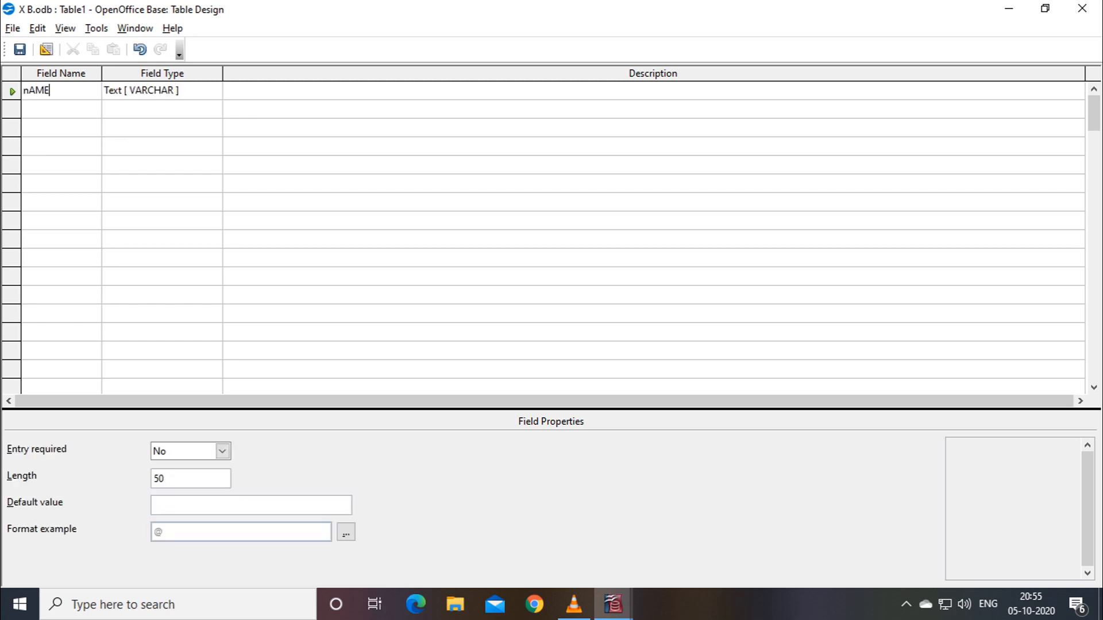
key(BackSpace)
key(BackSpace)
key(BackSpace)
key(BackSpace)
text(N)
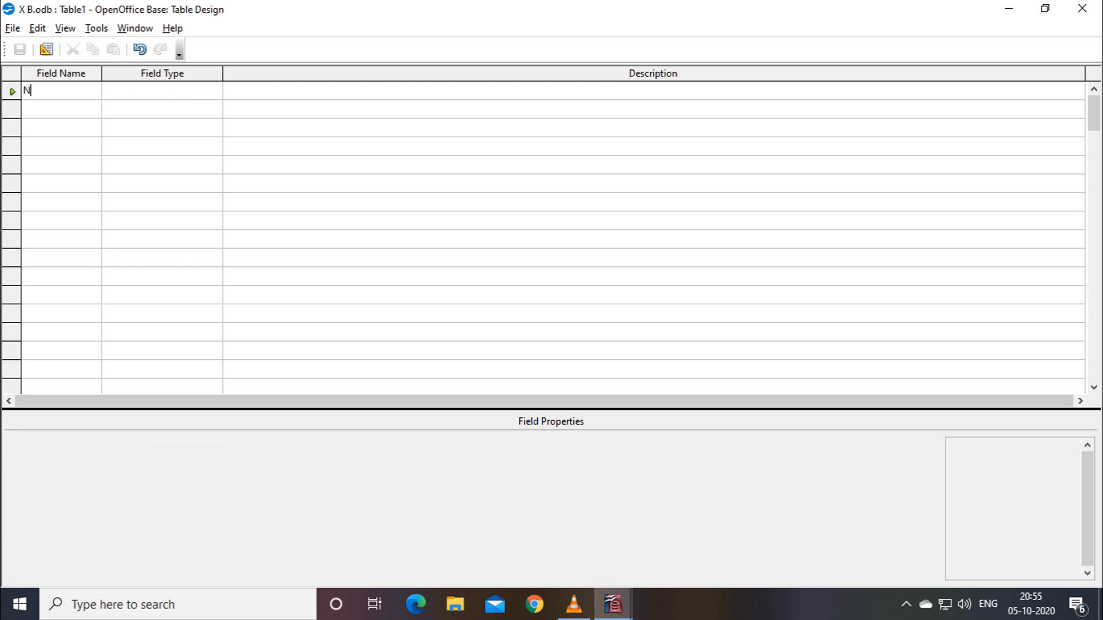
text(AME)
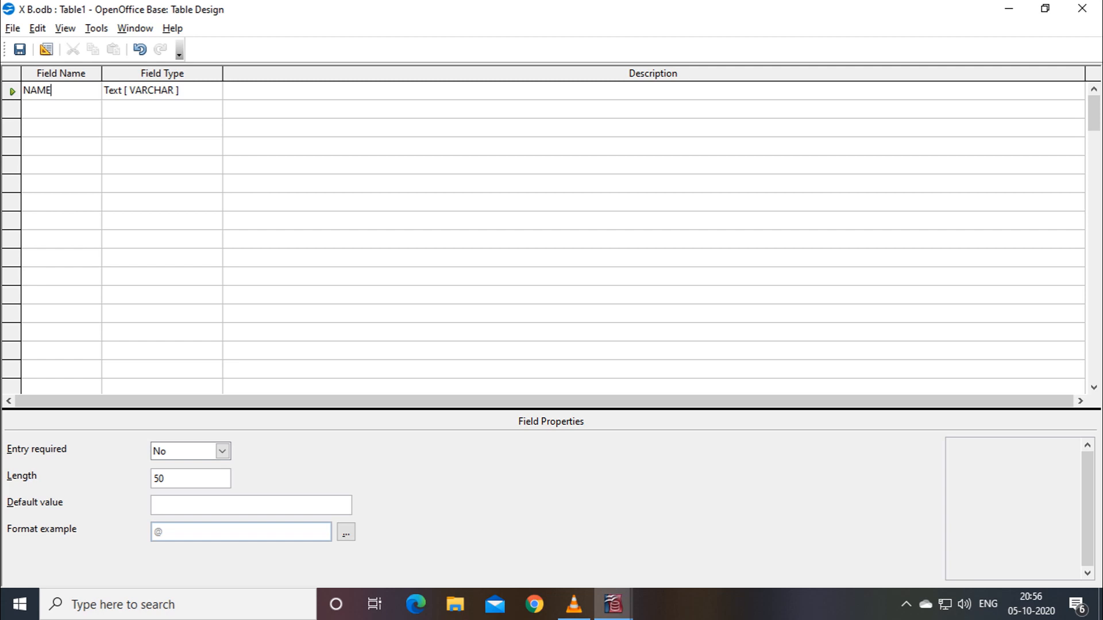
click(653, 74)
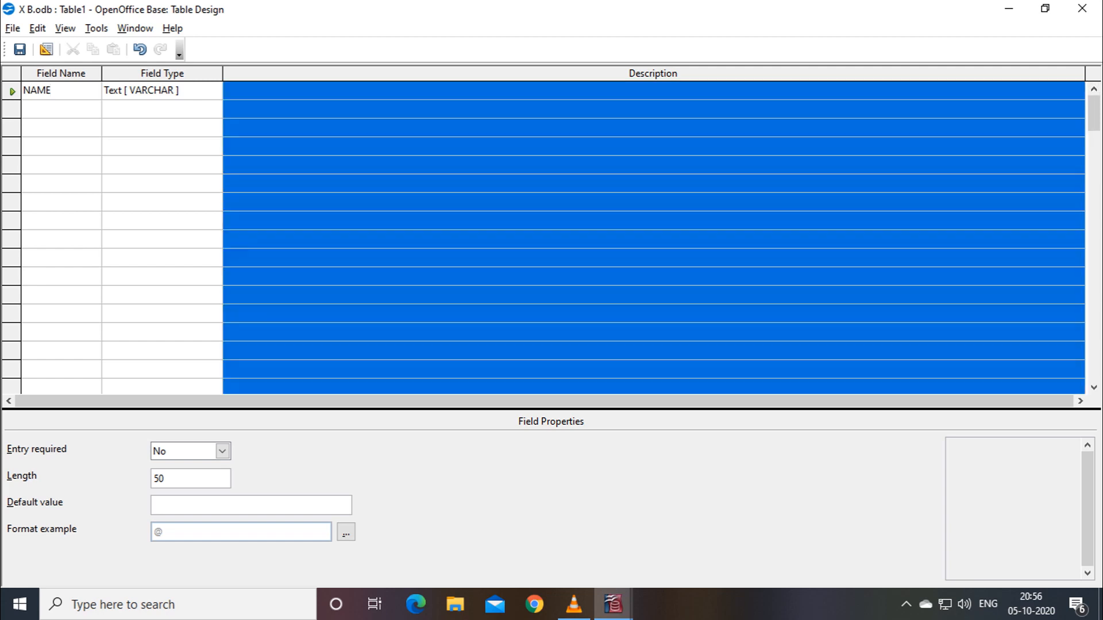
Add a second field ROLLNO with type Integer [INTEGER].
click(12, 109)
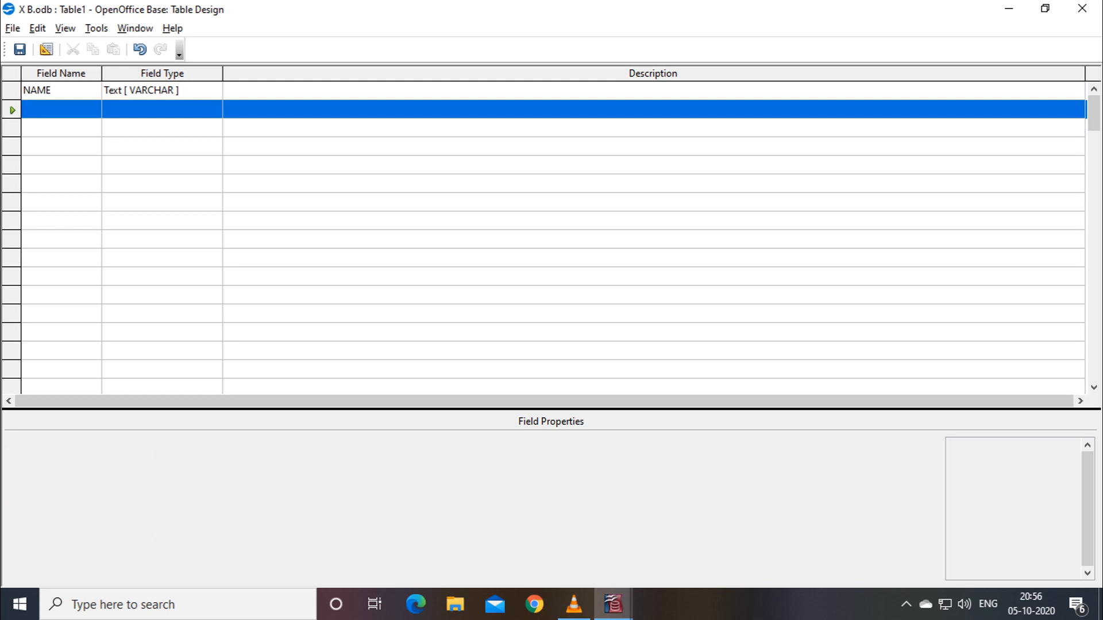
click(61, 109)
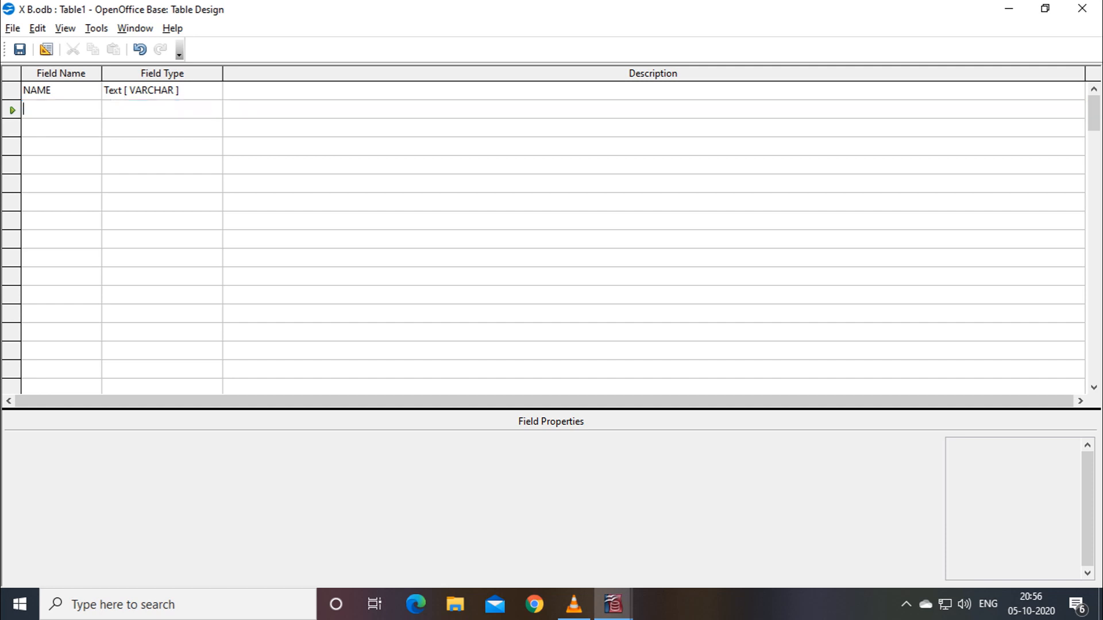
text(RO)
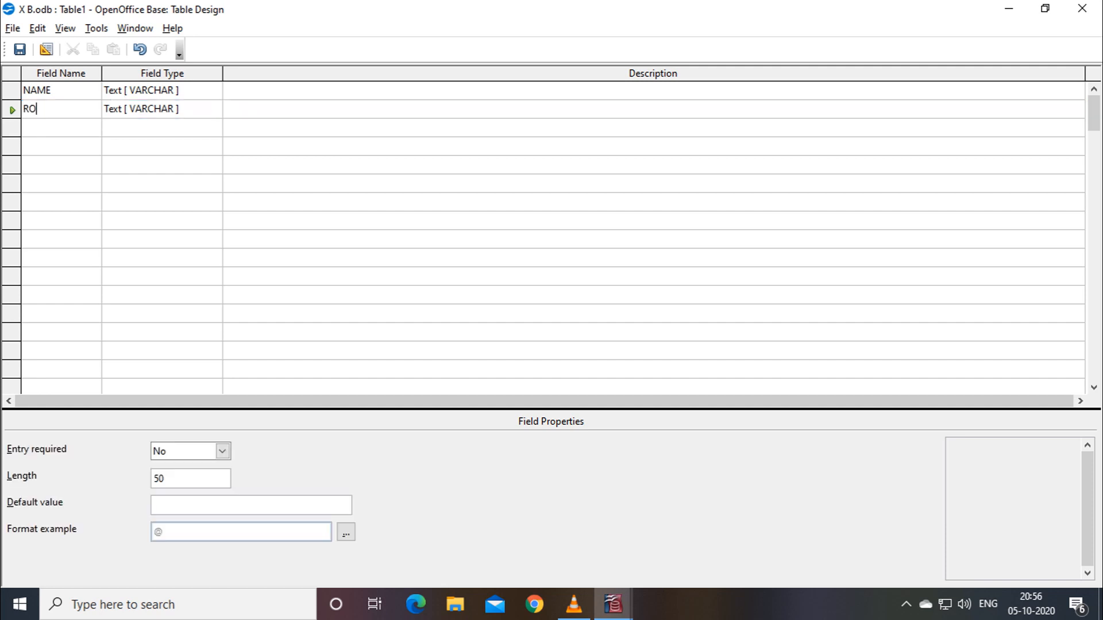
text(LLNO)
key(Tab)
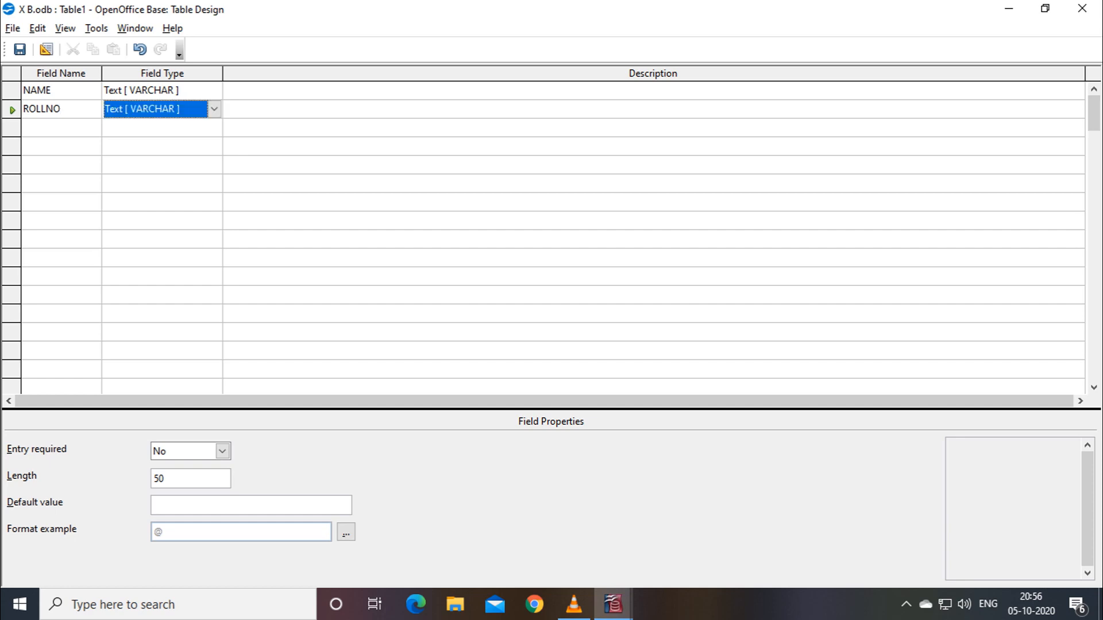
click(214, 109)
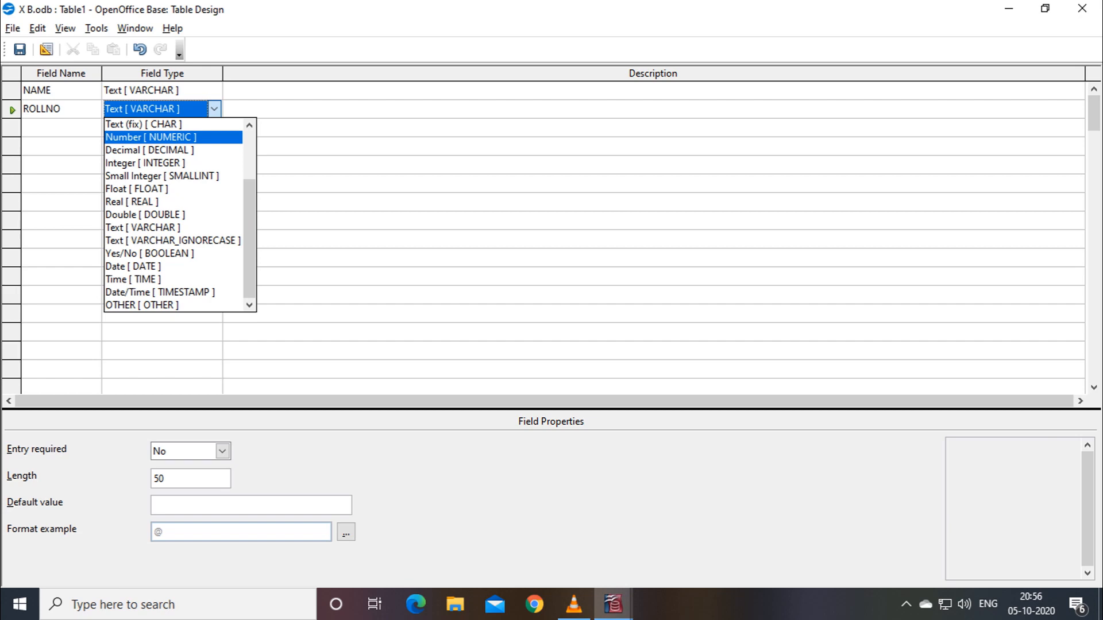
key(Return)
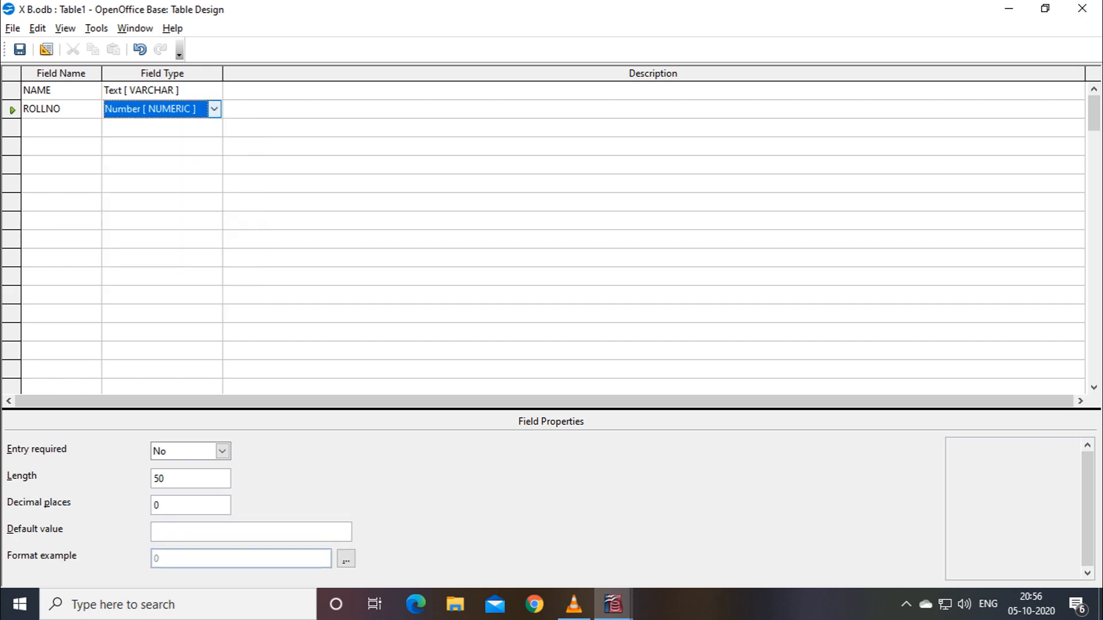
click(214, 109)
key(Return)
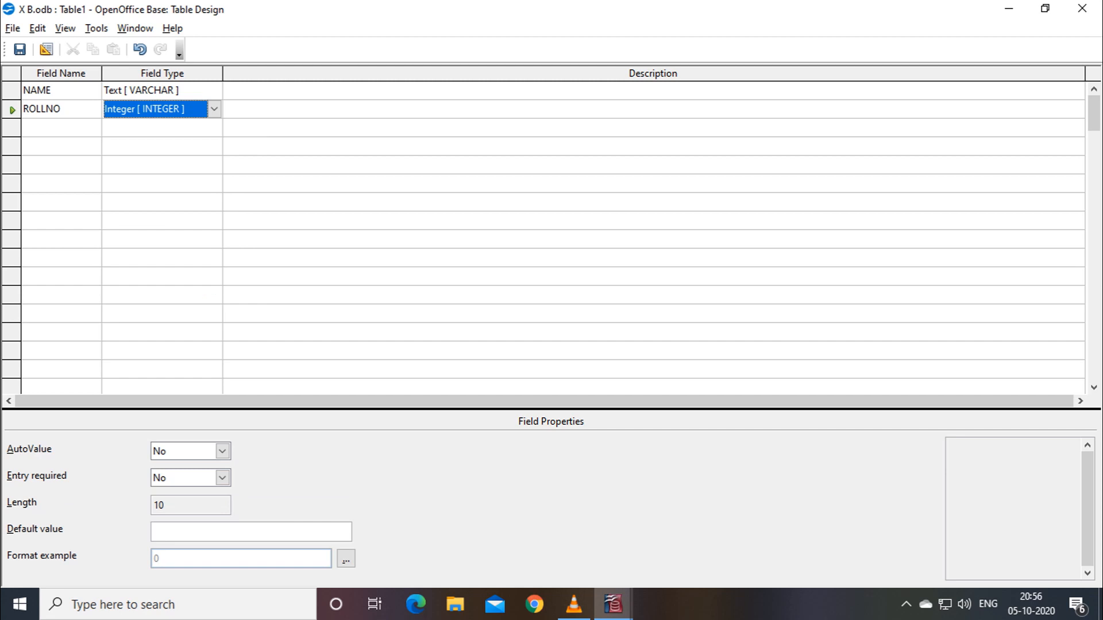
click(12, 128)
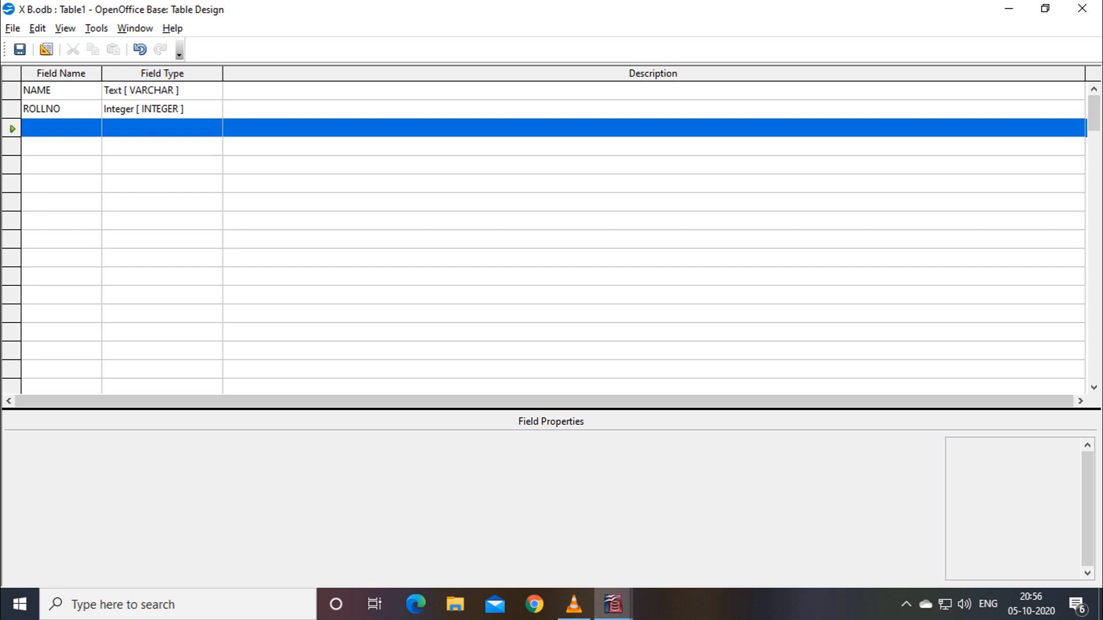
Add a DOB field with type Date.
click(61, 146)
click(61, 127)
text(DOB)
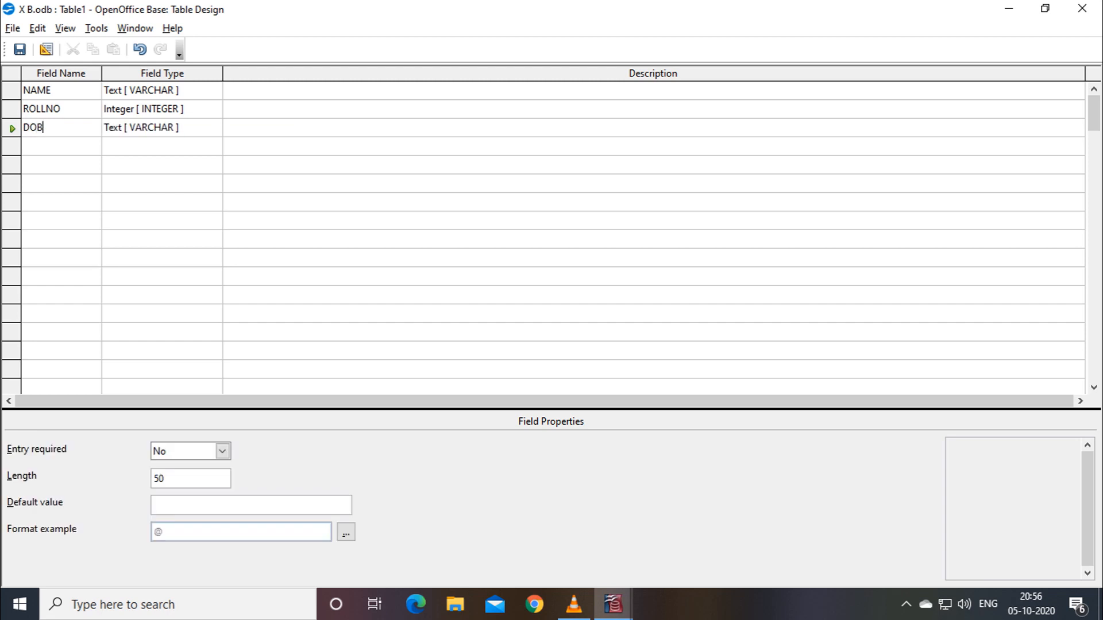
key(Tab)
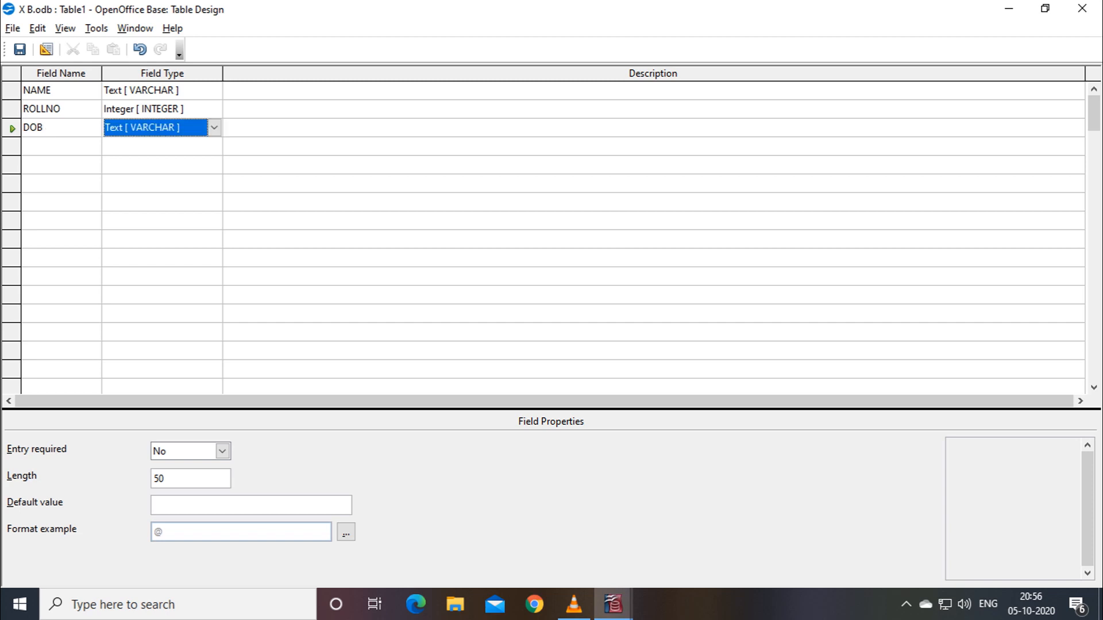
click(214, 127)
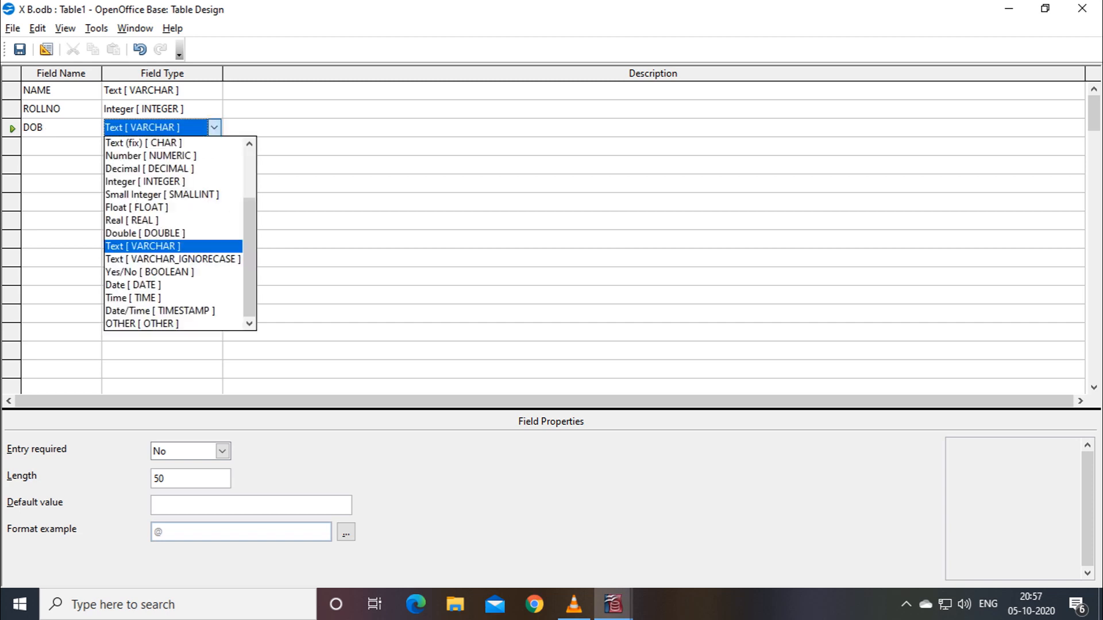
click(133, 285)
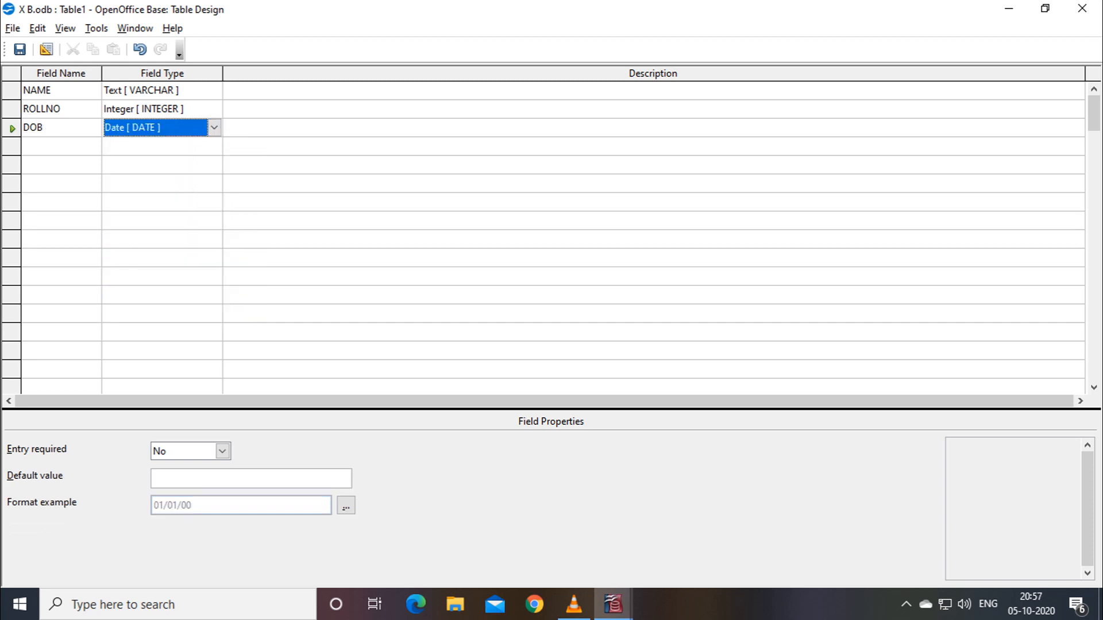
Add a CLASS field with type Text (fix) [CHAR].
click(61, 146)
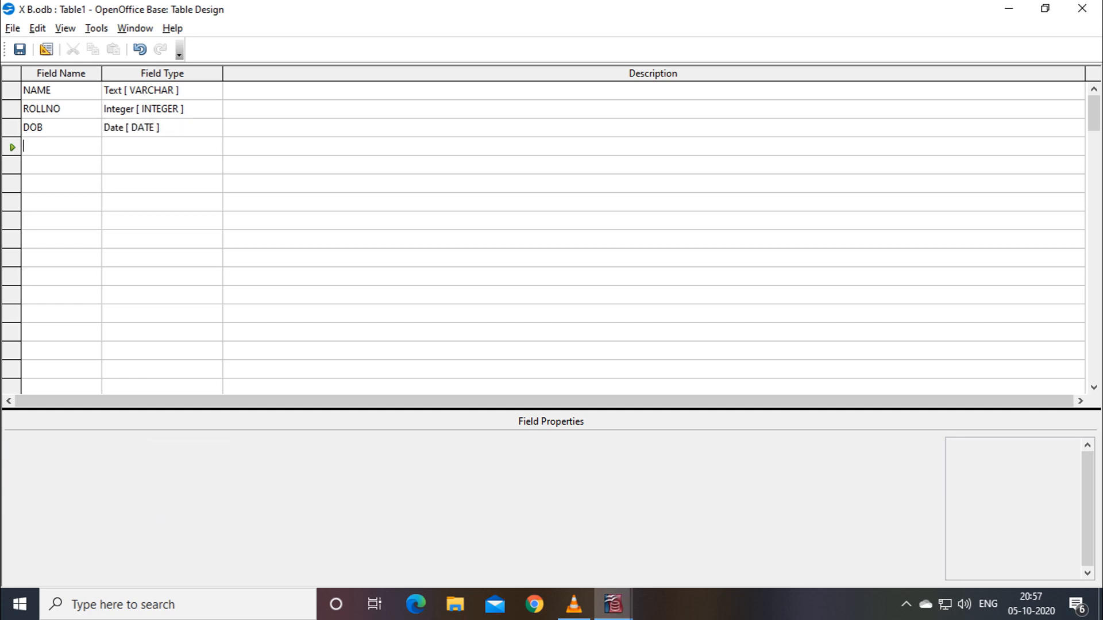
text(CLASS)
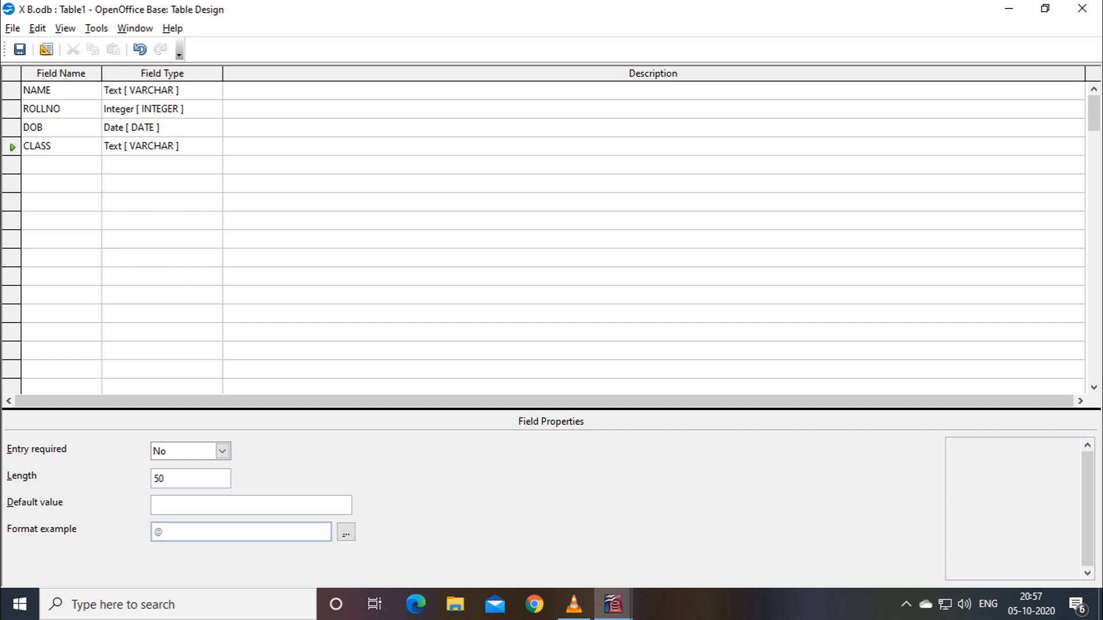
click(172, 147)
click(215, 147)
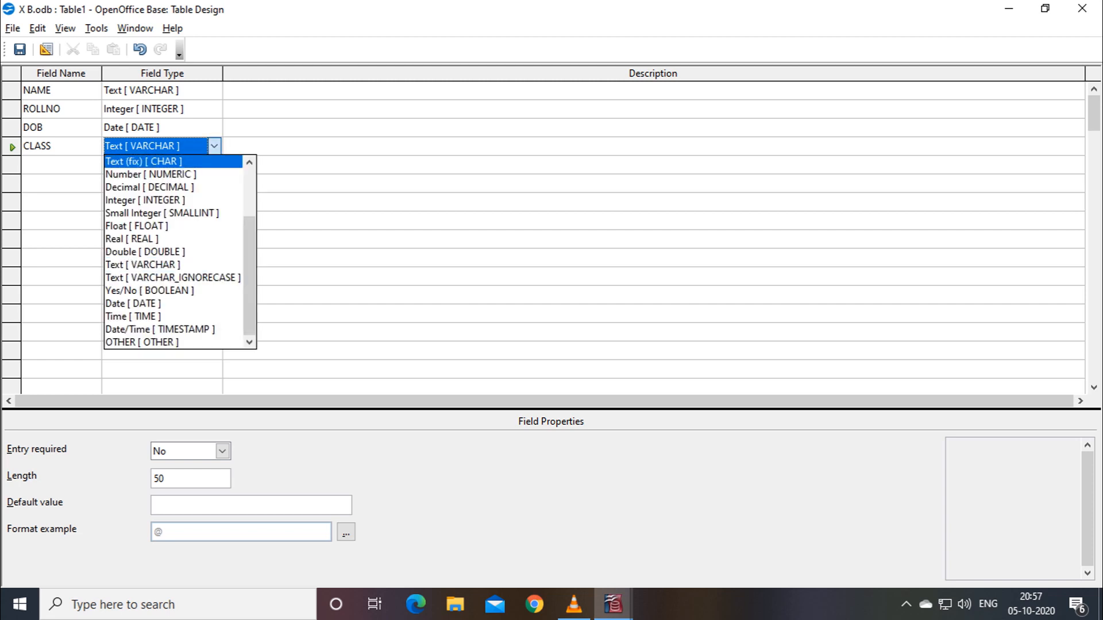
click(144, 162)
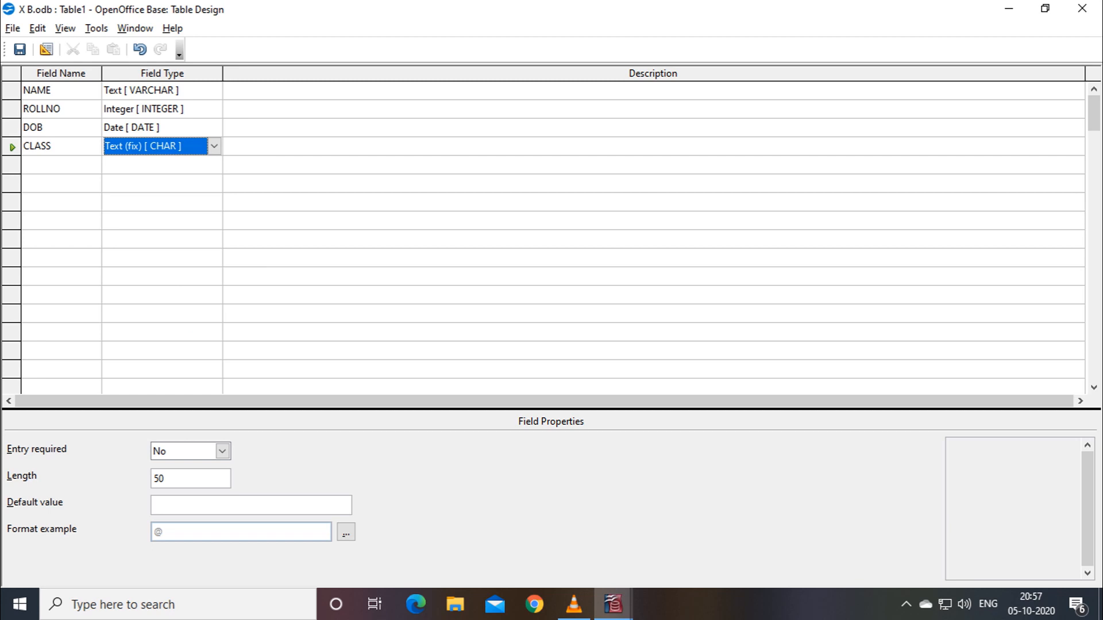
Add a PHONE field with type Integer.
click(61, 165)
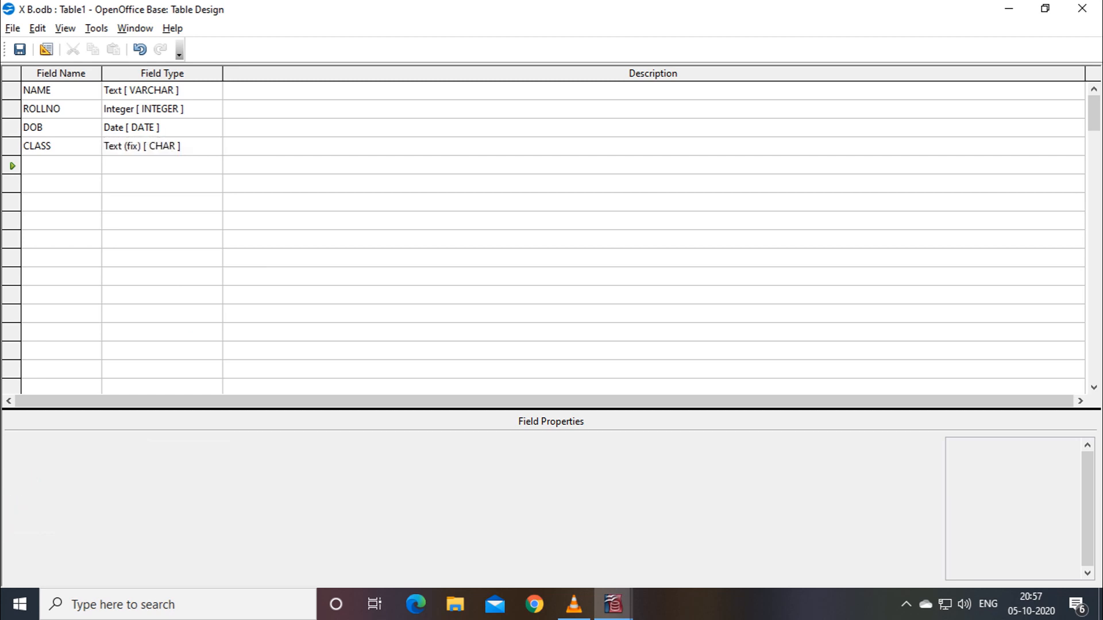
text(pHON)
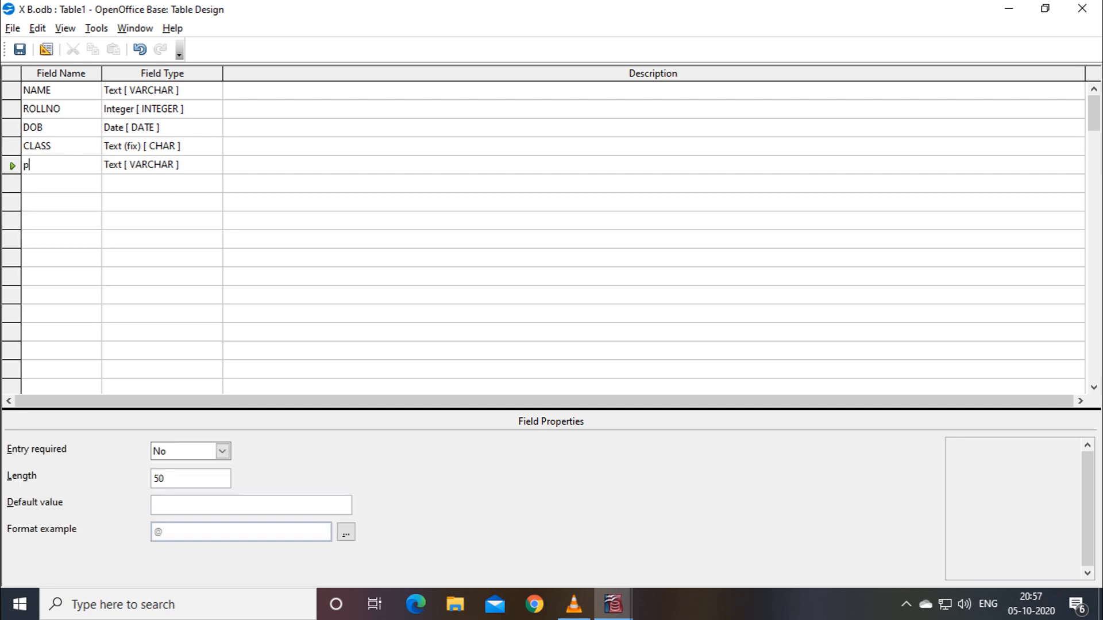
key(BackSpace)
key(BackSpace)
key(BackSpace)
key(BackSpace)
text(PHONE)
key(Tab)
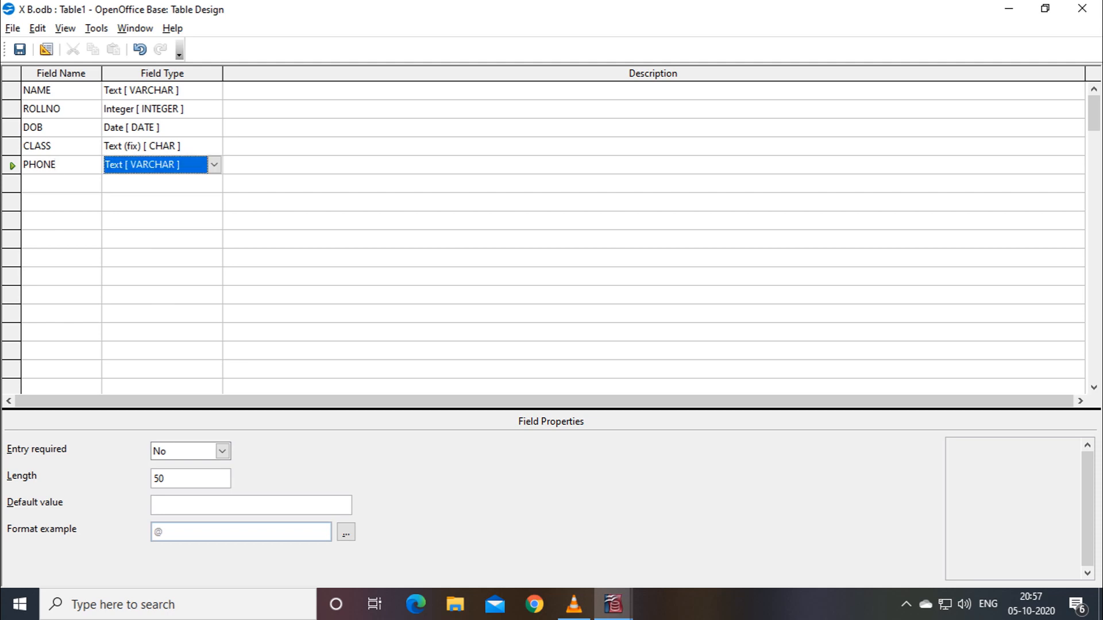
click(214, 165)
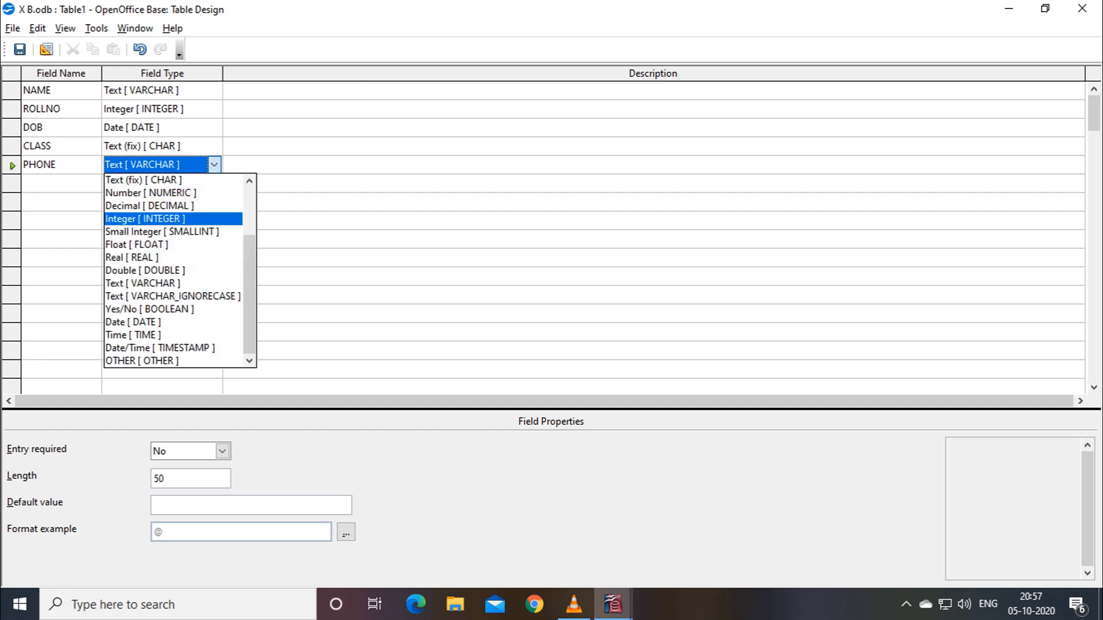
click(144, 219)
click(61, 184)
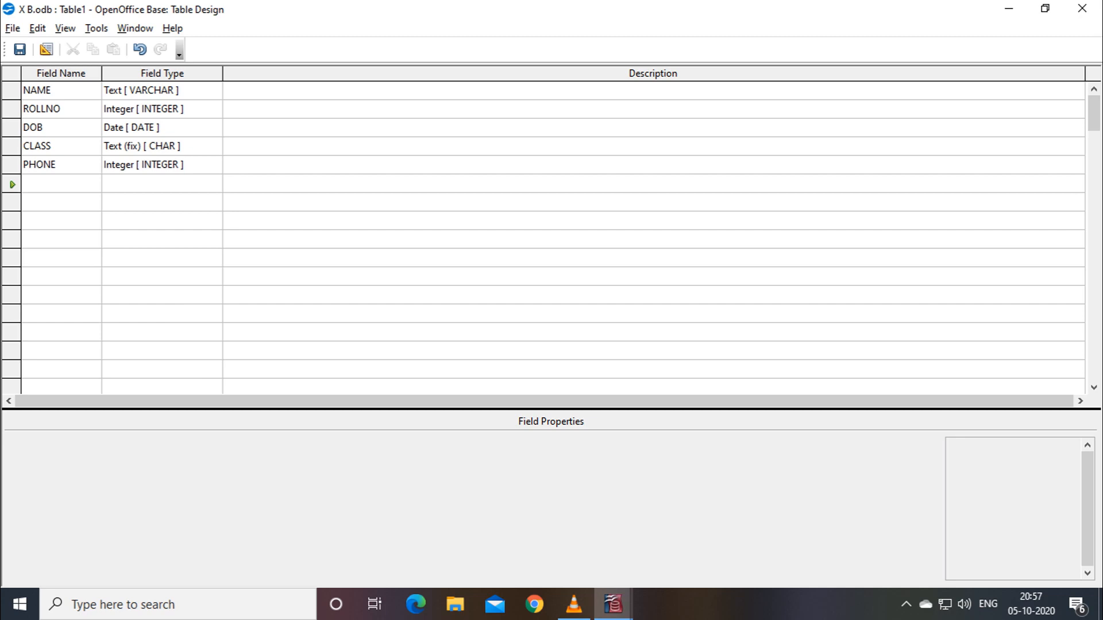
Add EMAIL and COLOUR fields, keeping them as Text [VARCHAR].
text(E)
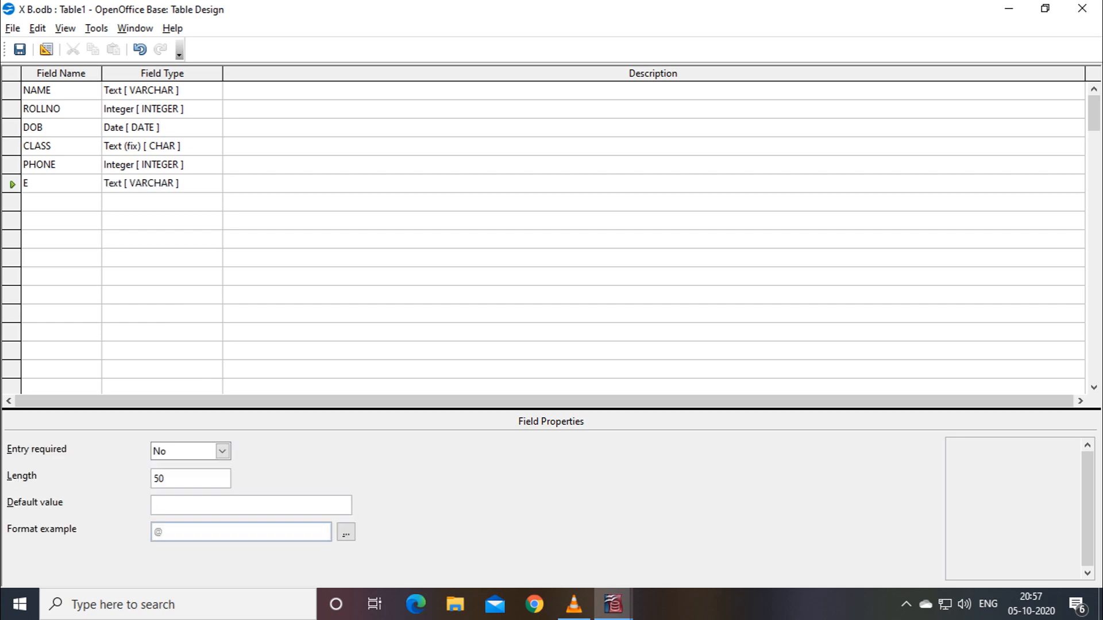
text(MAIL)
key(Tab)
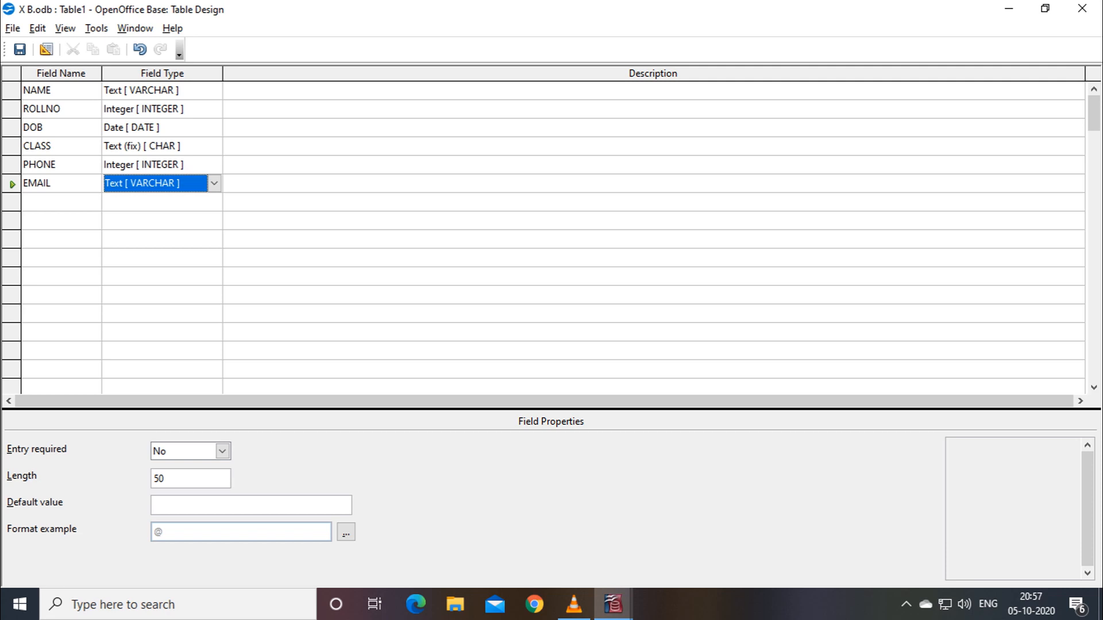
click(61, 202)
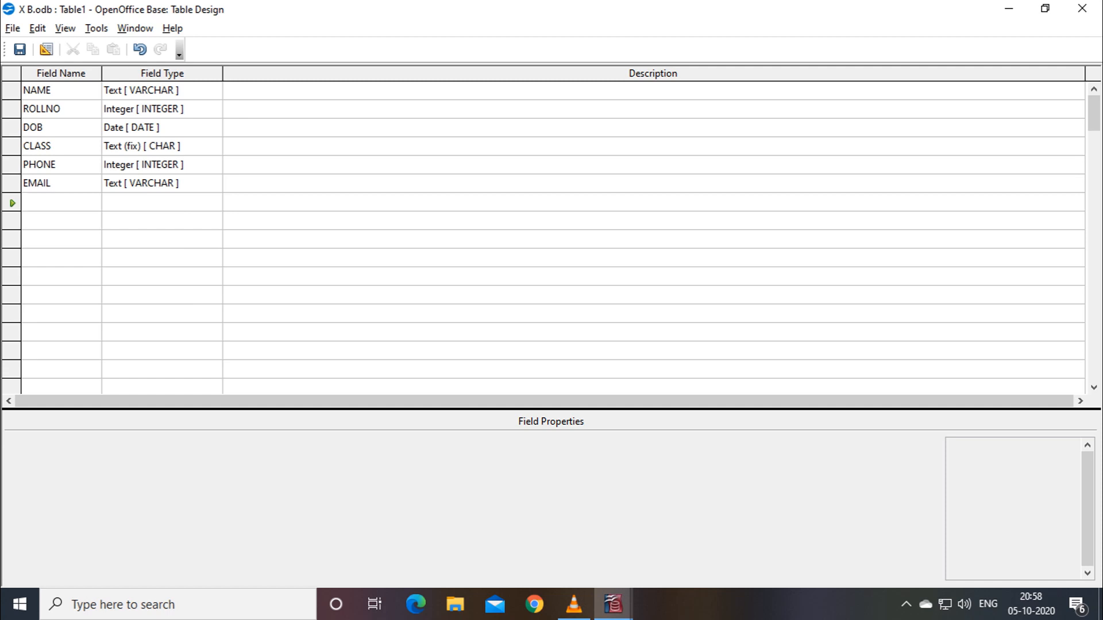
text(COLOUR)
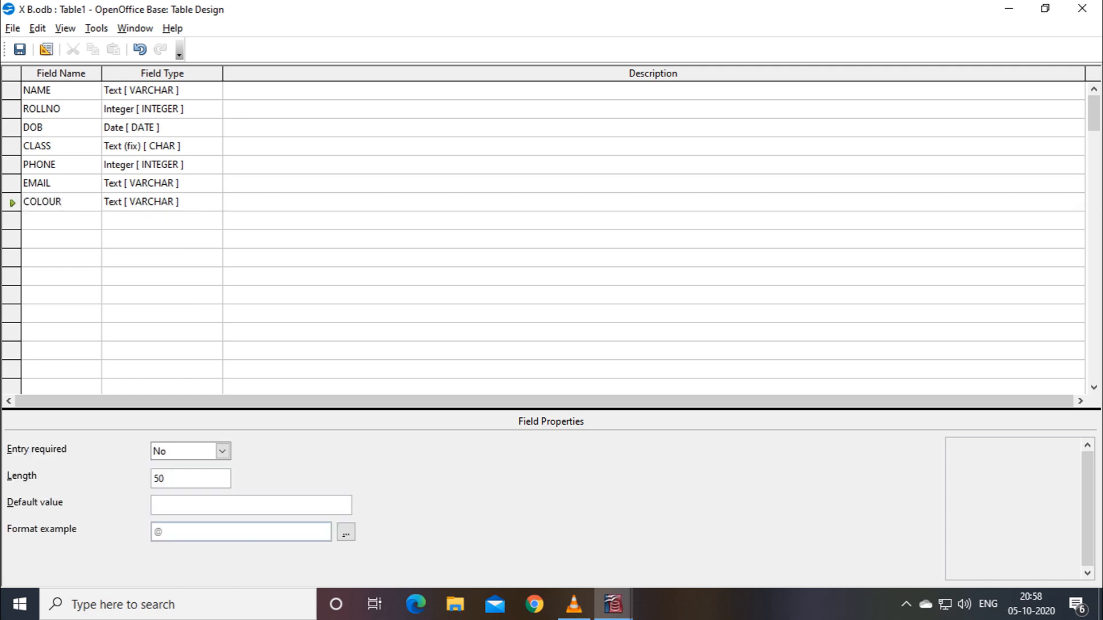
click(162, 202)
Add a LOCATION text field with length 50 and entry required left at No.
click(61, 221)
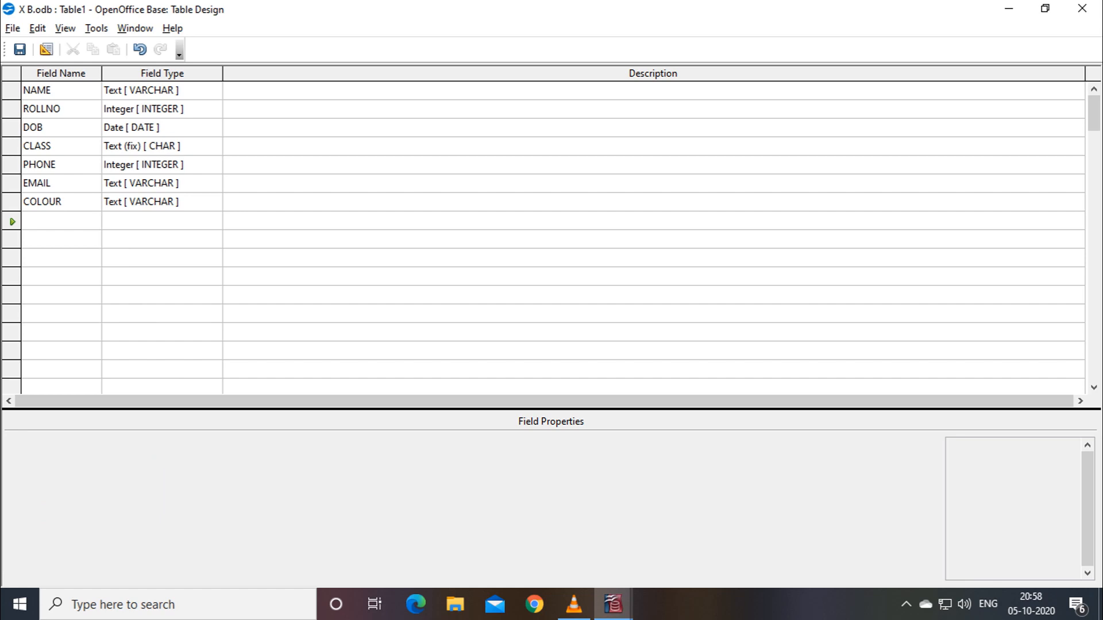
text(LOCATION)
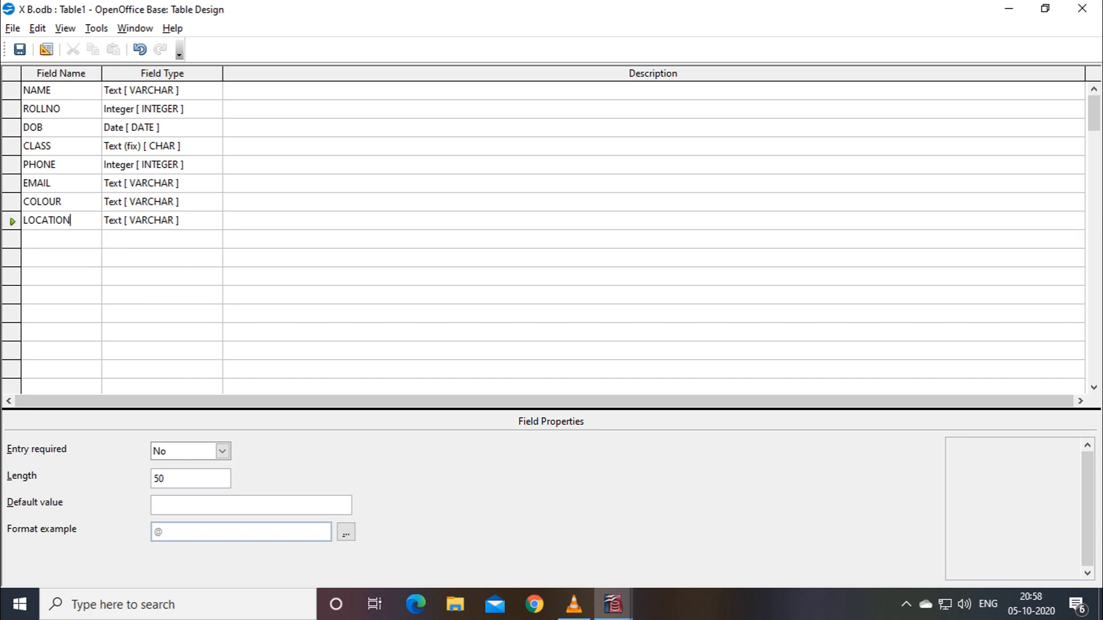
click(191, 479)
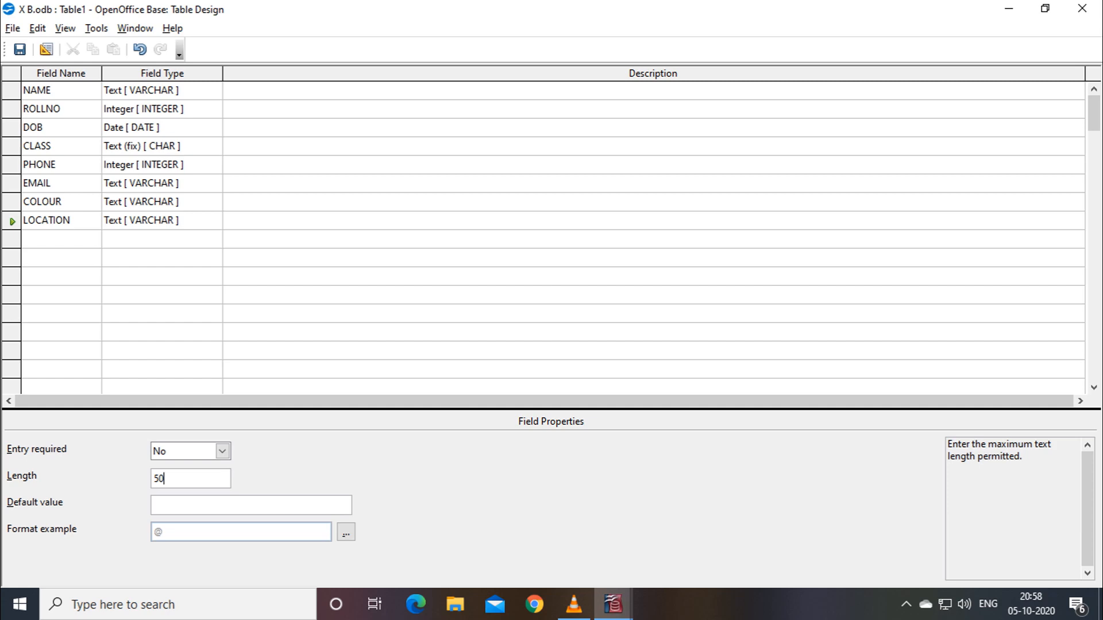
click(222, 451)
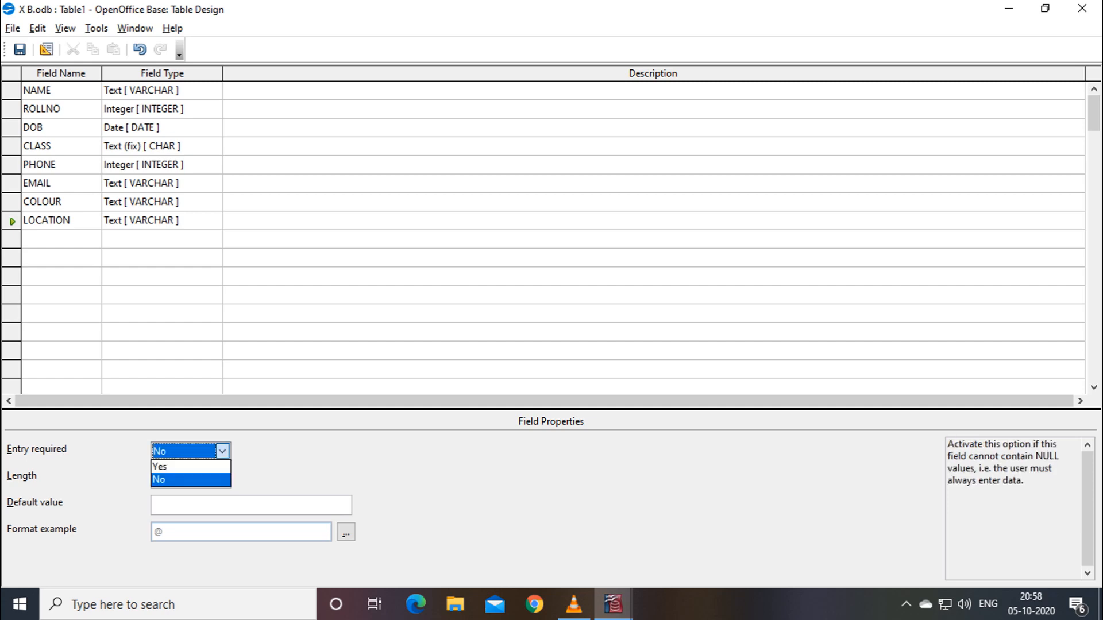
click(222, 451)
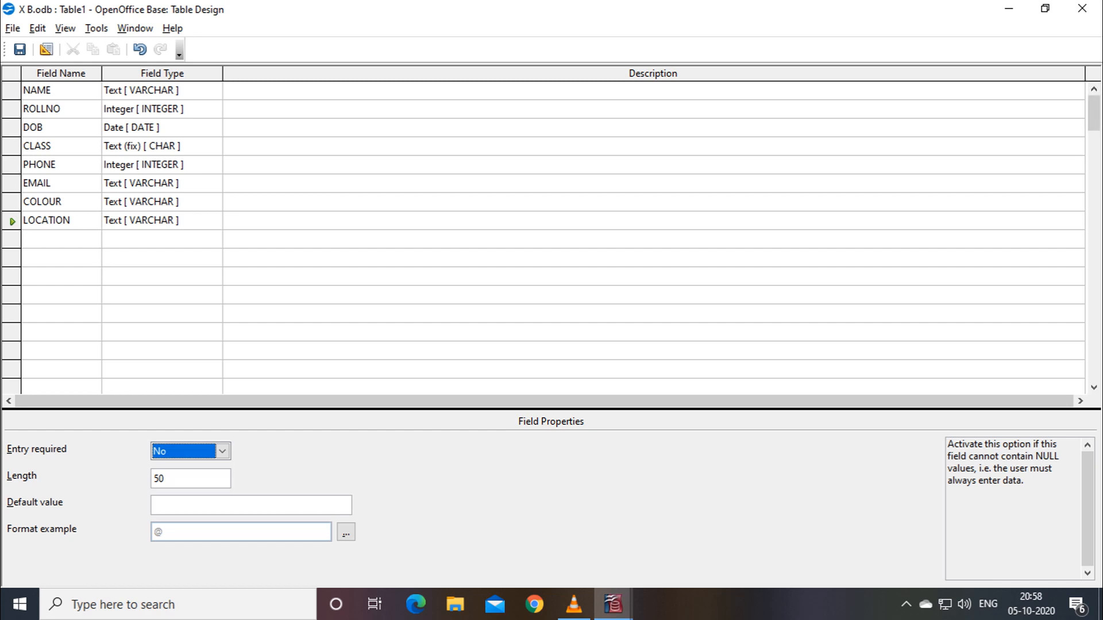
click(71, 220)
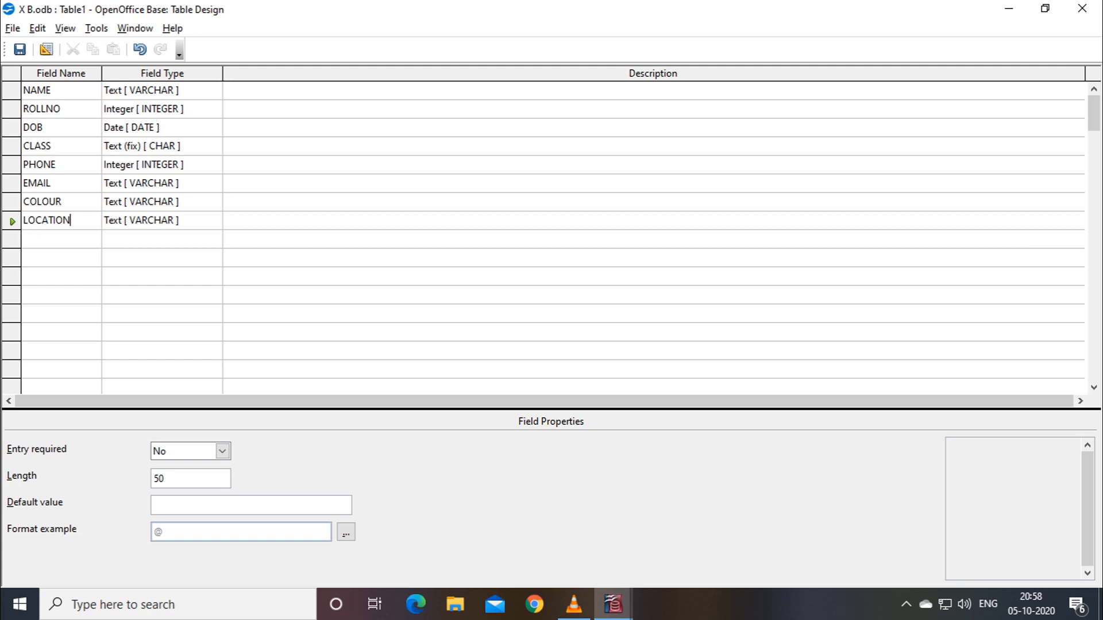
Save the design as Table1, letting Base add an ID Integer primary key.
click(13, 28)
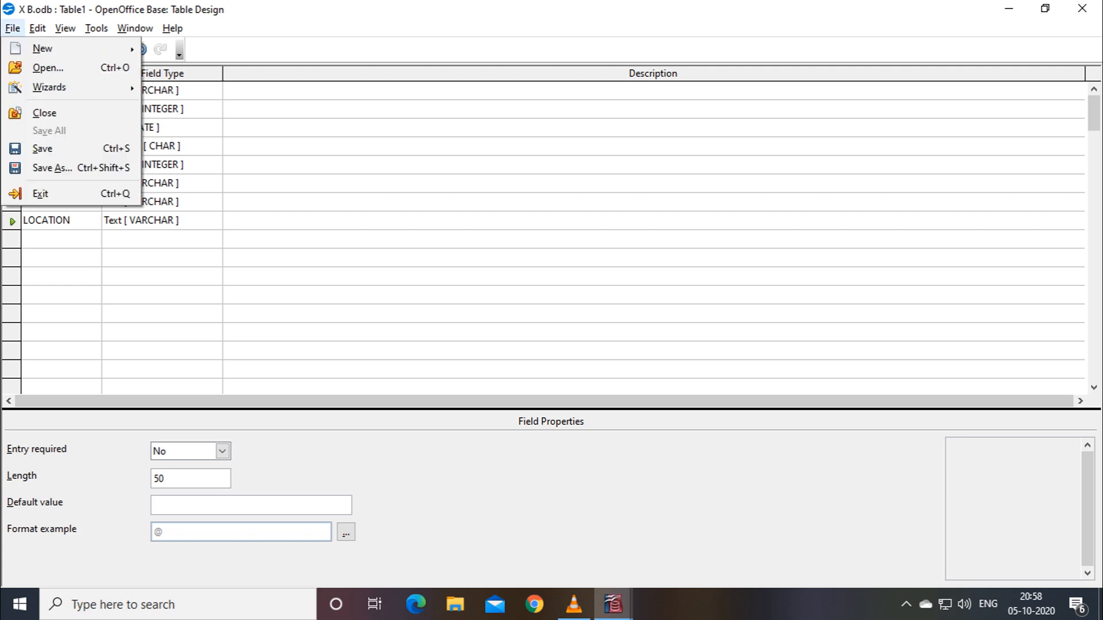
key(Return)
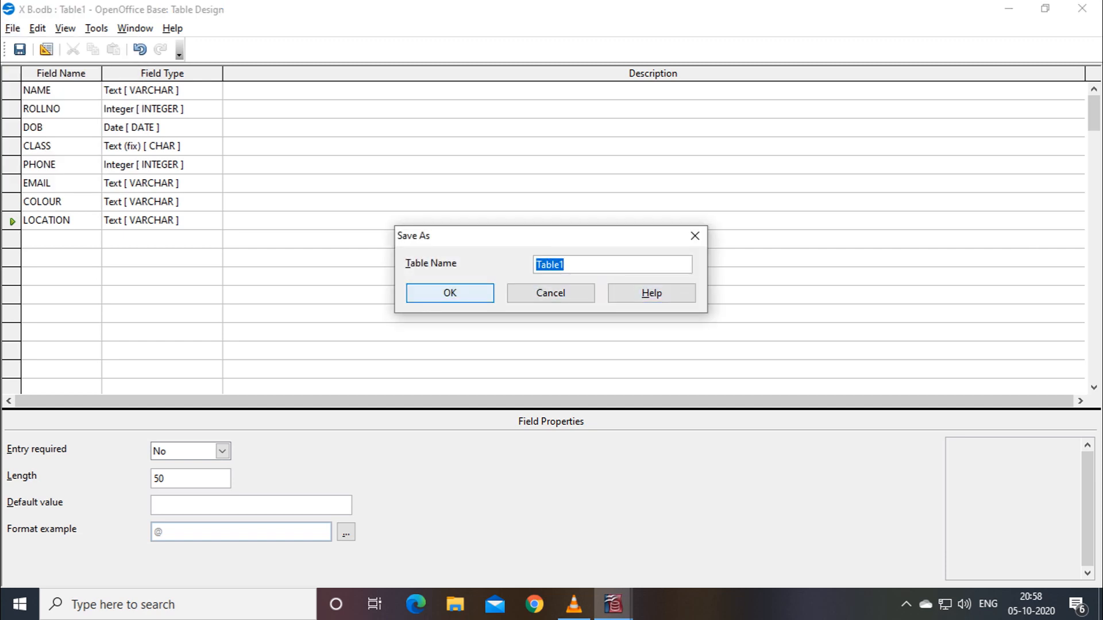
click(450, 293)
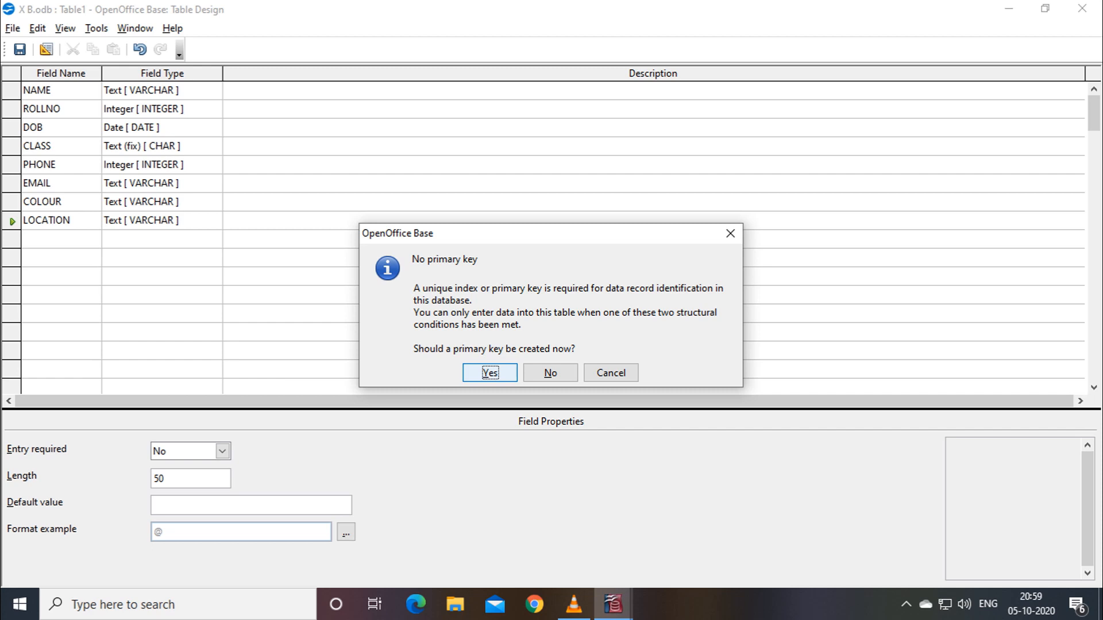
click(490, 372)
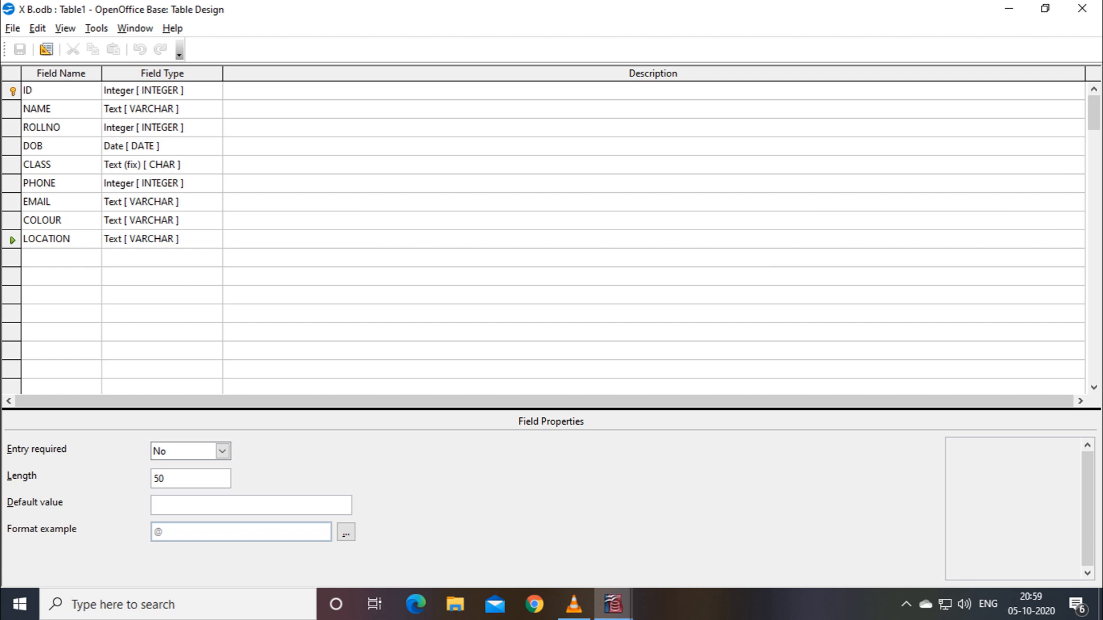
click(42, 127)
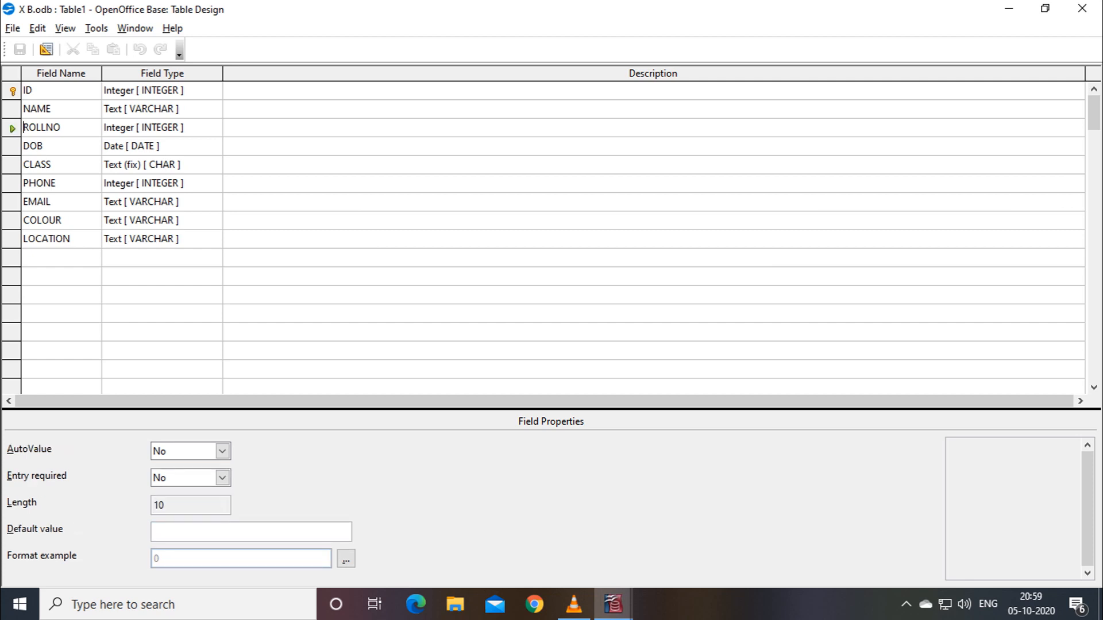
Save the design under the new name Table2 after Table1 is rejected as already in use.
key(alt+f)
key(Down)
key(Down)
key(Down)
key(Down)
key(Down)
key(Down)
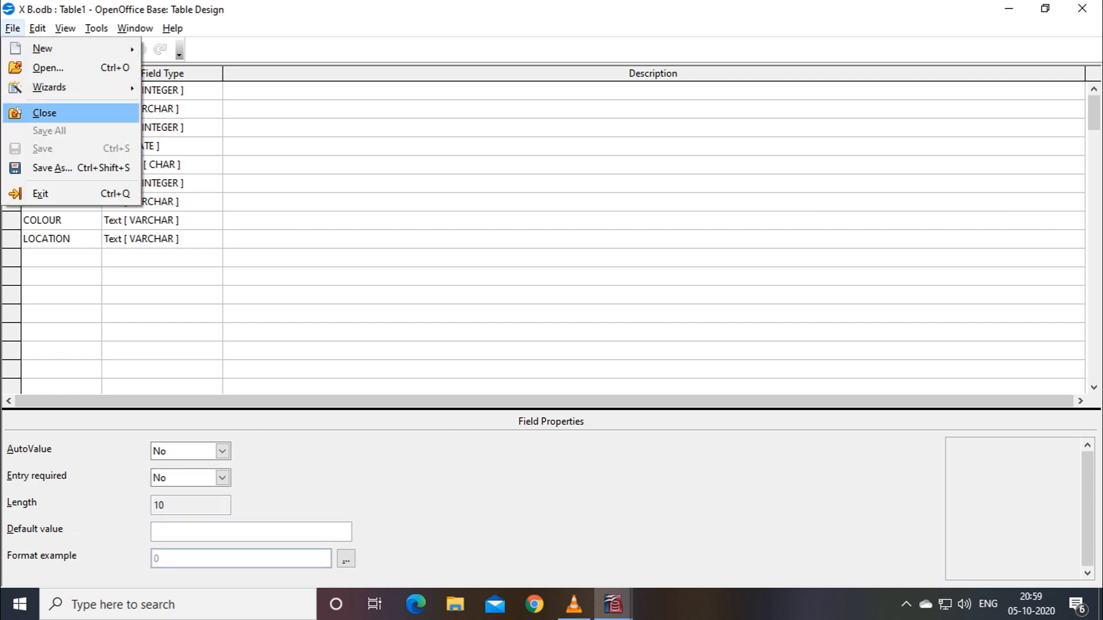
key(Return)
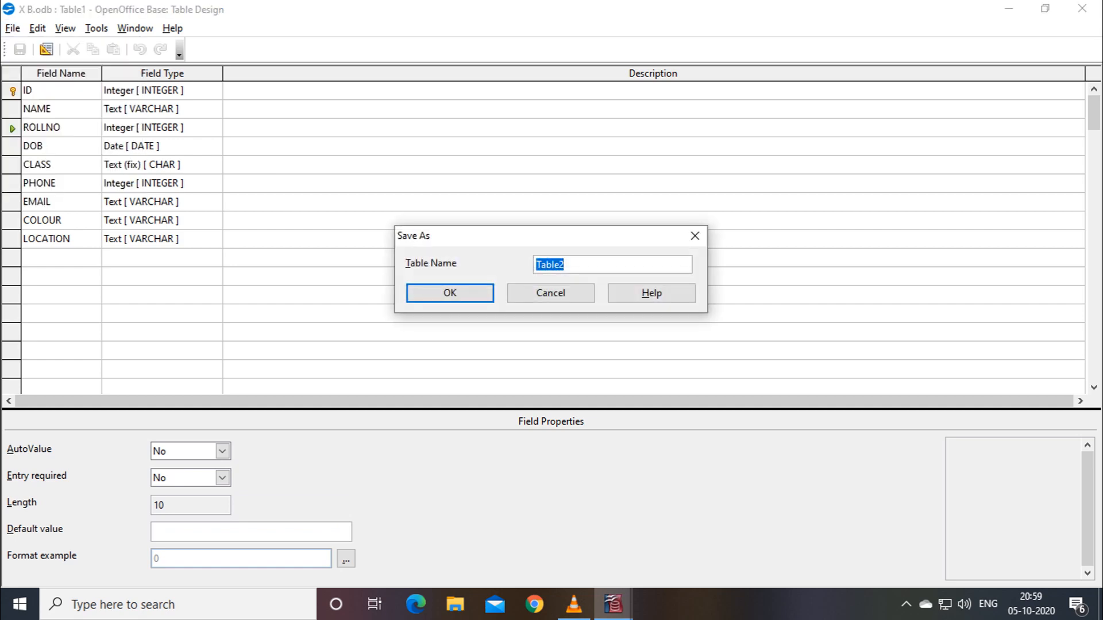
click(566, 265)
key(BackSpace)
text(1)
click(449, 293)
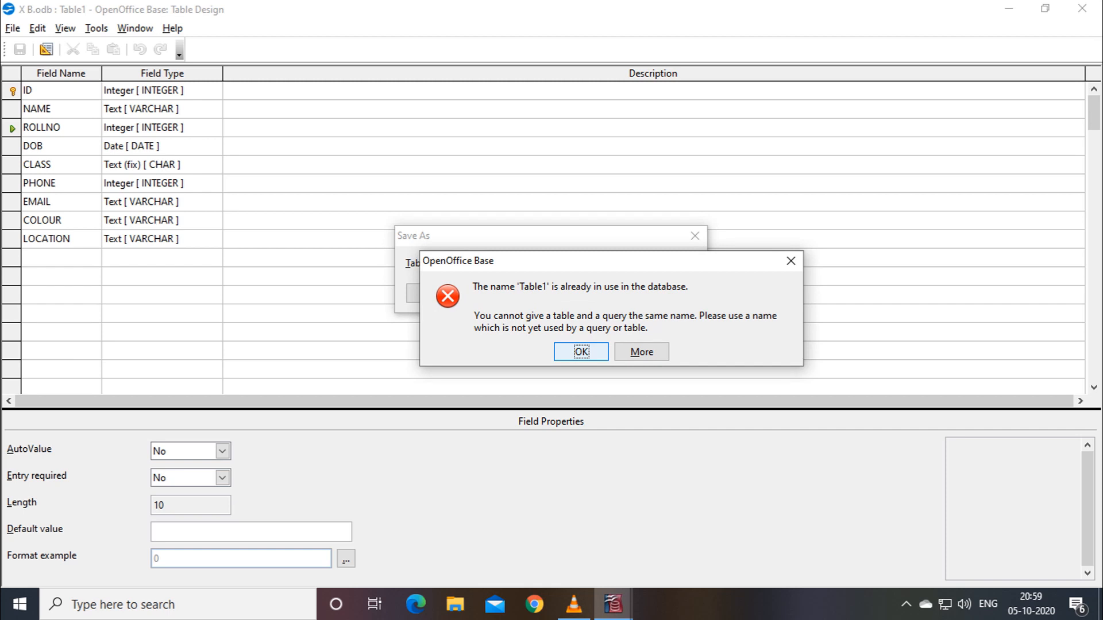
key(Return)
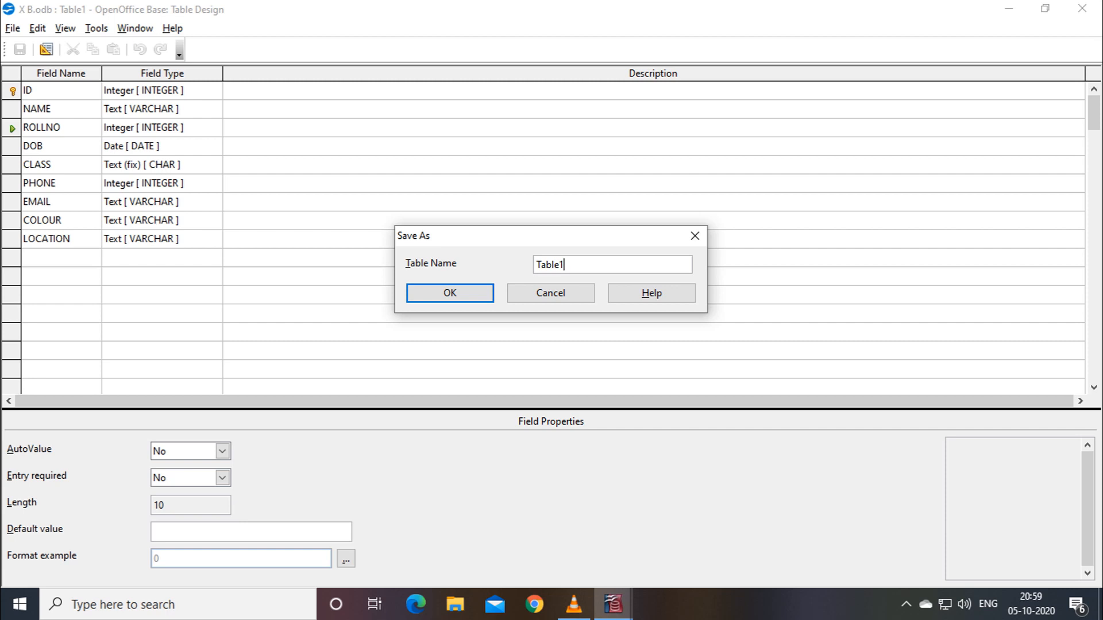
key(BackSpace)
text(2)
key(Return)
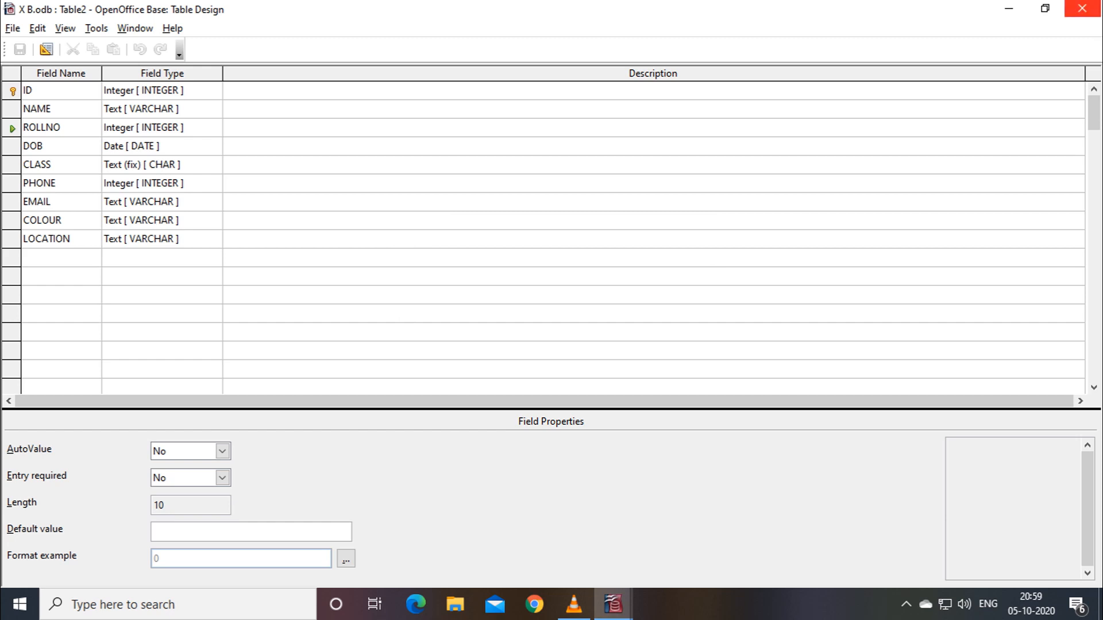
Close the table design and open Table2 in data view.
click(1083, 8)
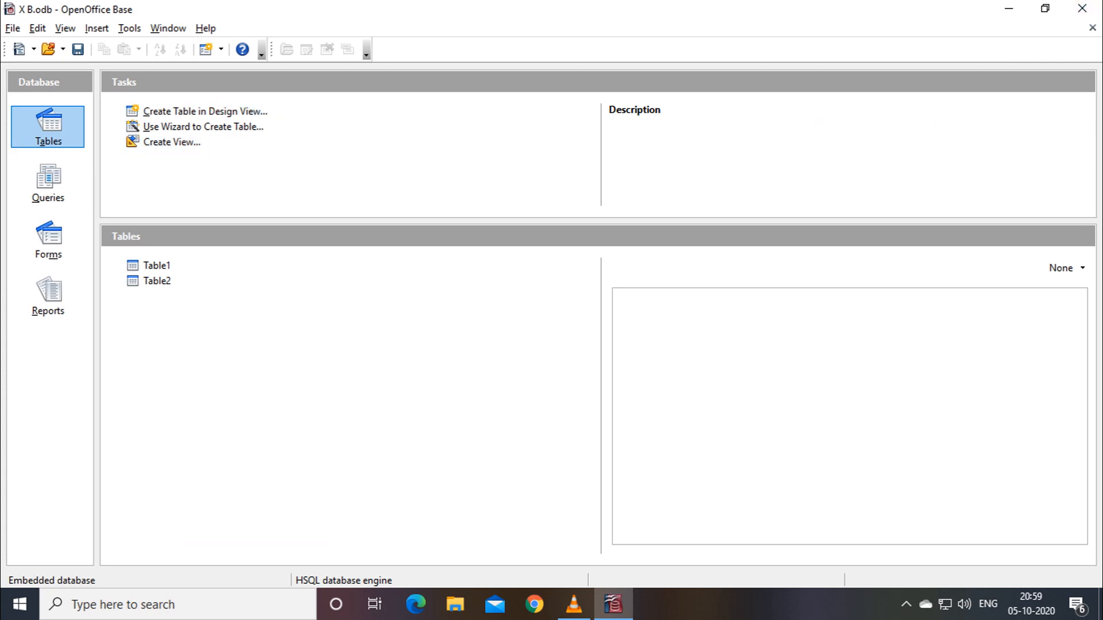
click(157, 266)
click(156, 281)
double_click(156, 281)
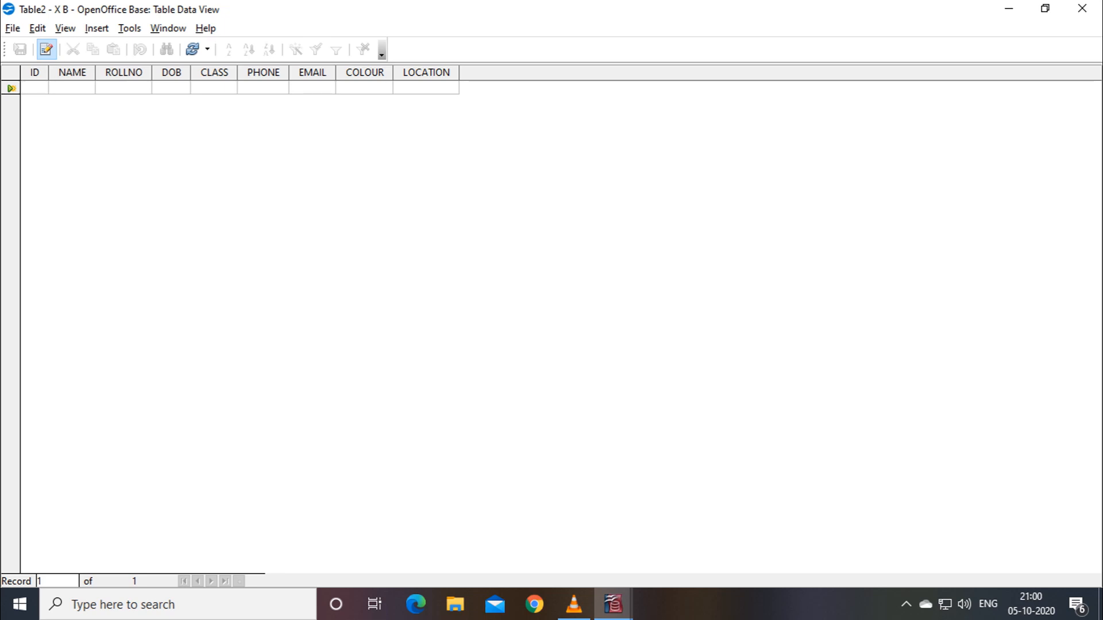
Enter ID 1 and the student's name in the first record.
text(01)
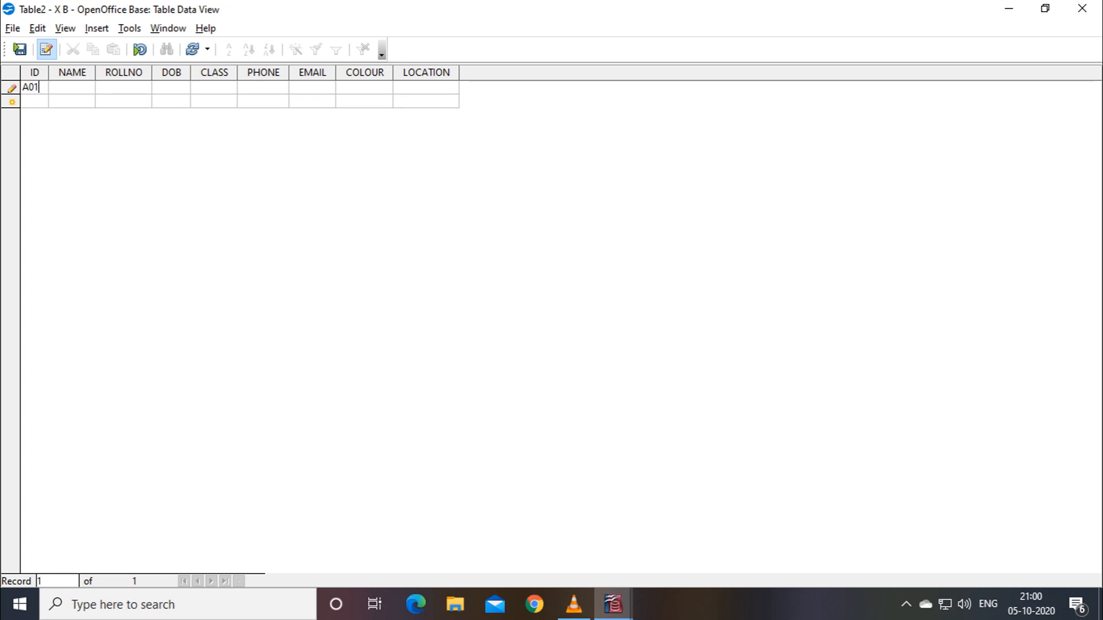
key(Tab)
key(BackSpace)
text(0001)
key(Tab)
text(ABI)
key(Tab)
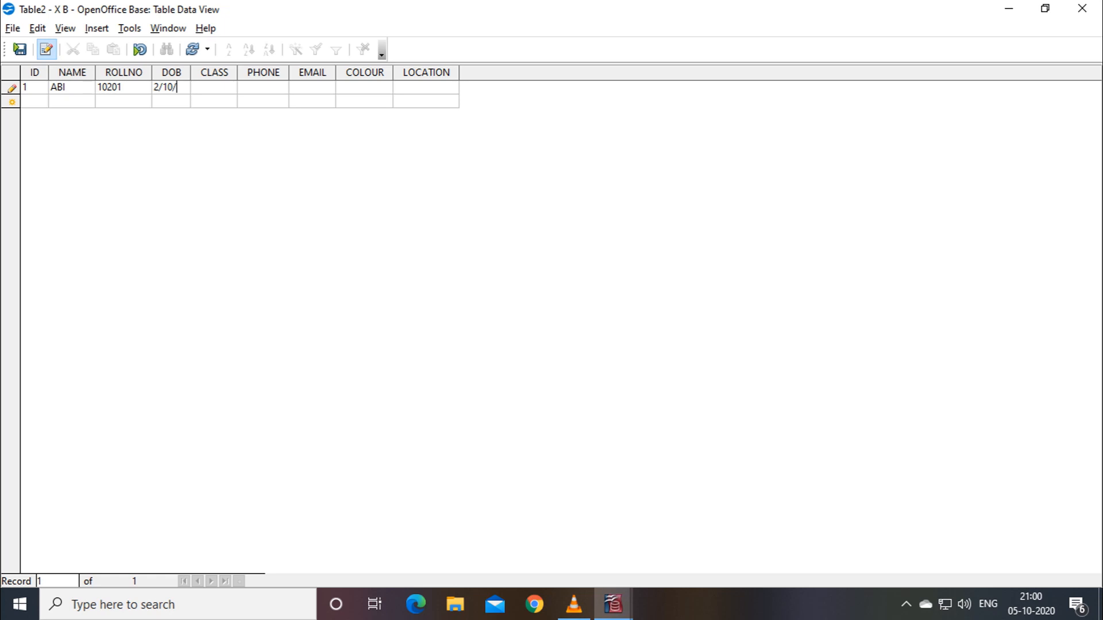
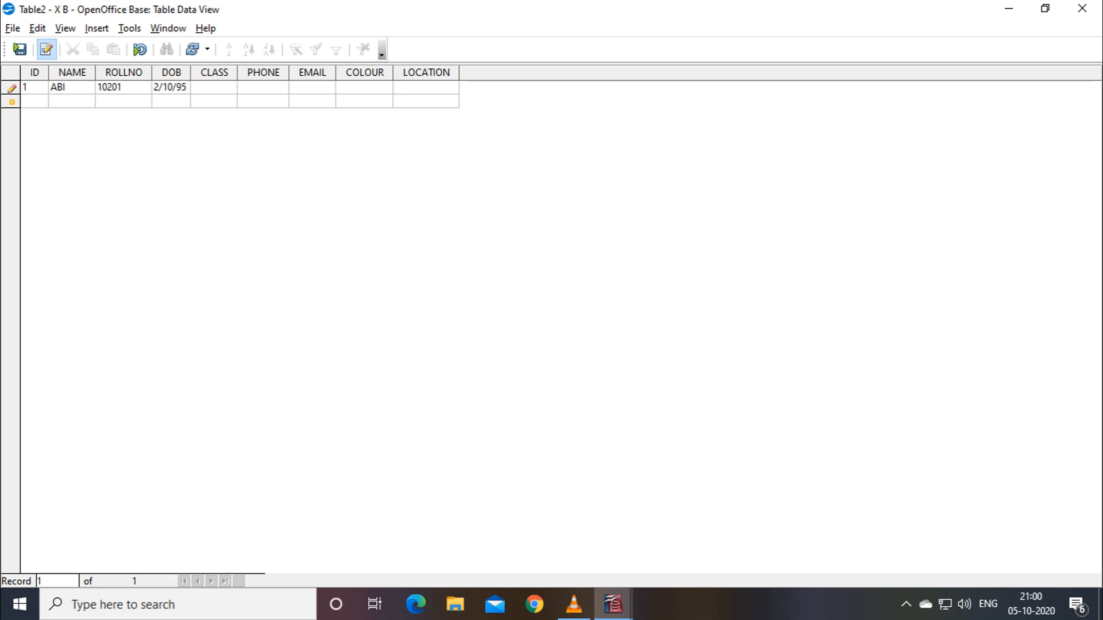
key(Tab)
text(X B)
key(Tab)
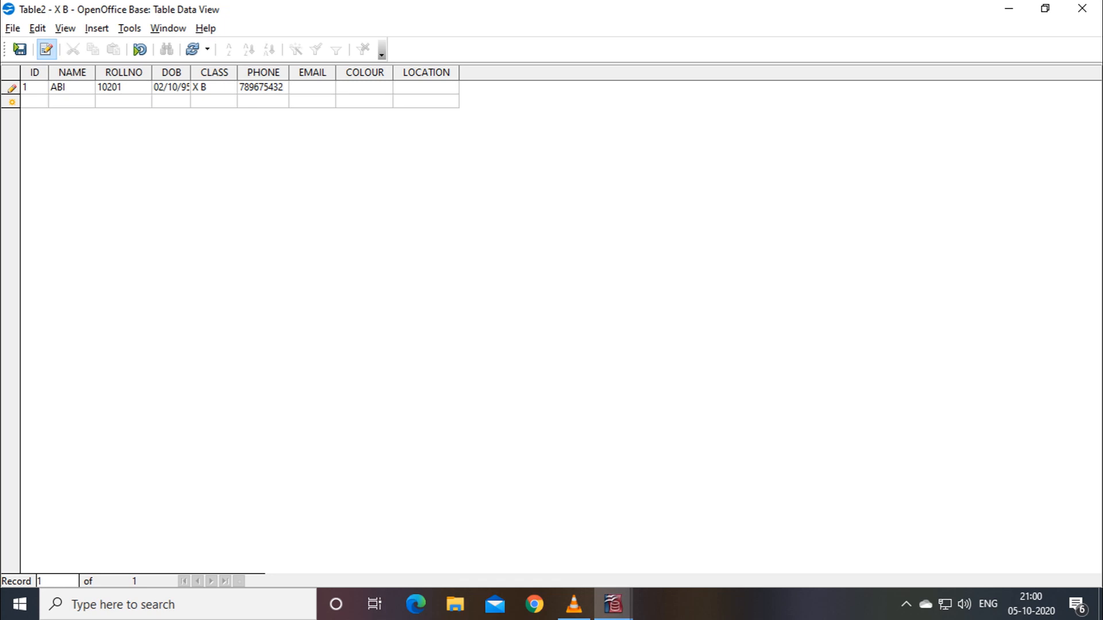
Enter the student's yahoo.co.in e-mail address in EMAIL, correcting typos.
key(Tab)
text(PRIY)
key(BackSpace)
key(BackSpace)
key(BackSpace)
key(BackSpace)
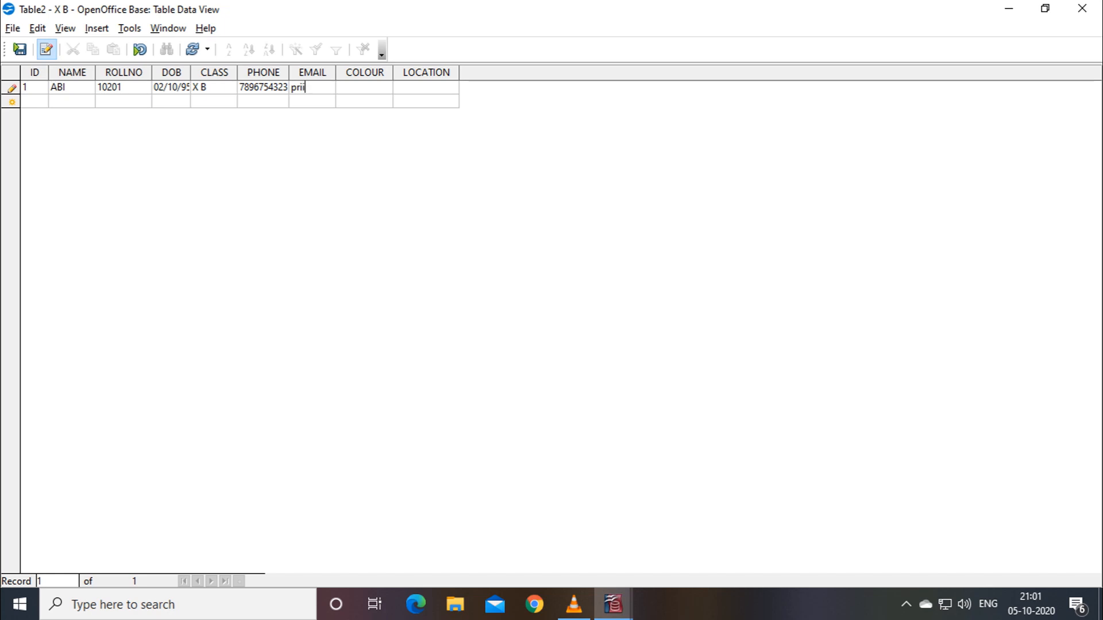
key(Left)
key(Left)
key(Left)
key(Left)
key(Delete)
key(End)
key(Tab)
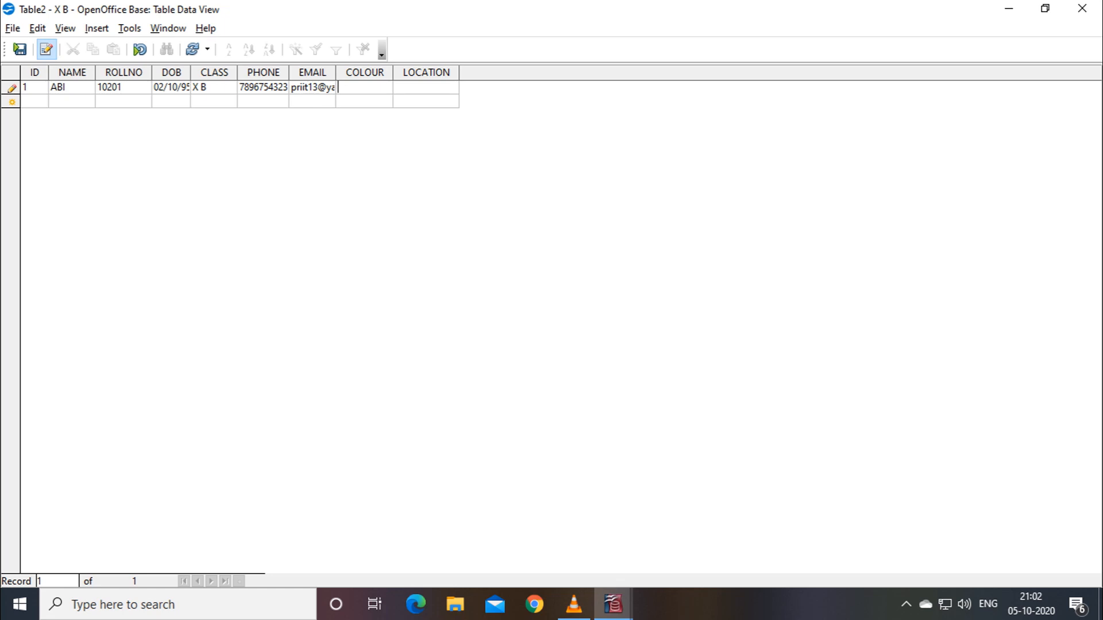
Enter Blue as the colour and Delhi as the location.
text(blue)
key(BackSpace)
key(BackSpace)
key(BackSpace)
key(BackSpace)
text(Blue)
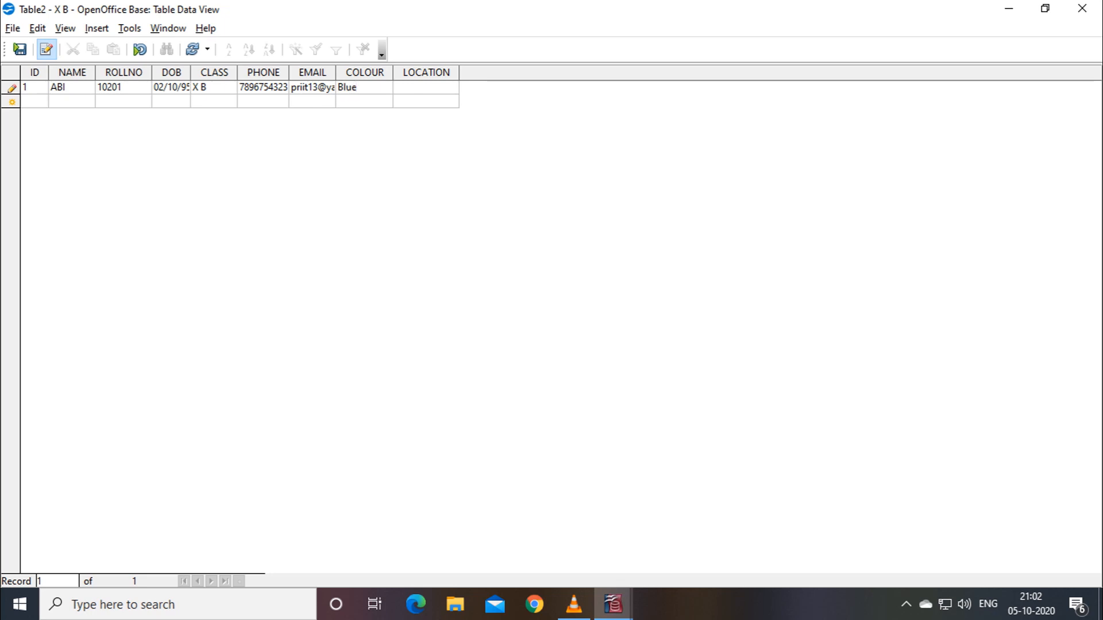
text(Delhi)
Commit record 1, then enter ID 2 and the second student's name with a capitalised first letter.
key(Tab)
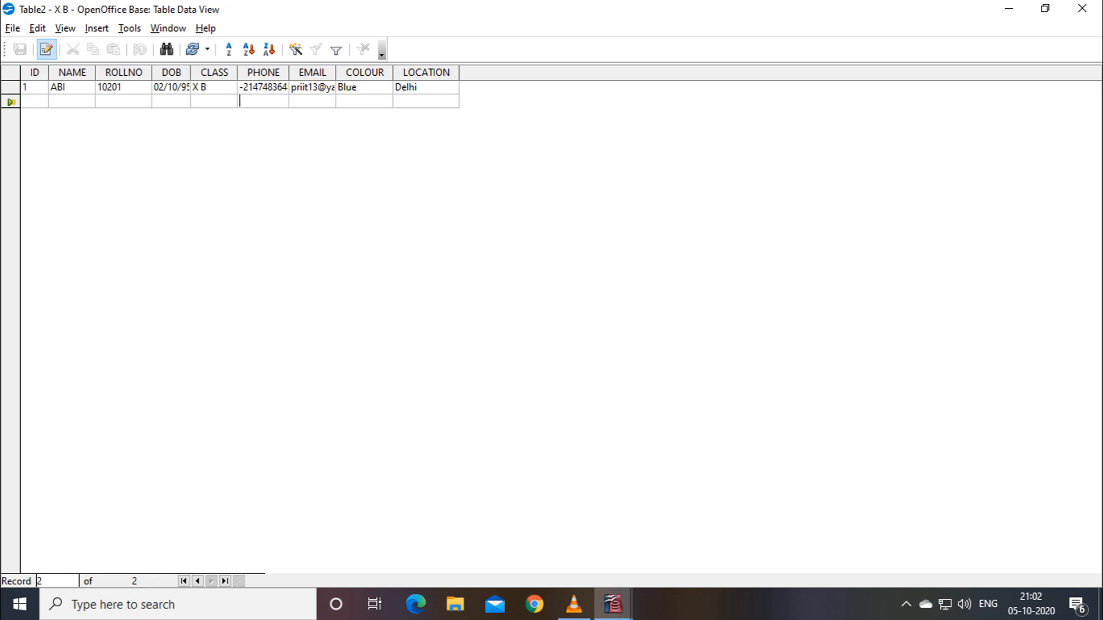
text(2)
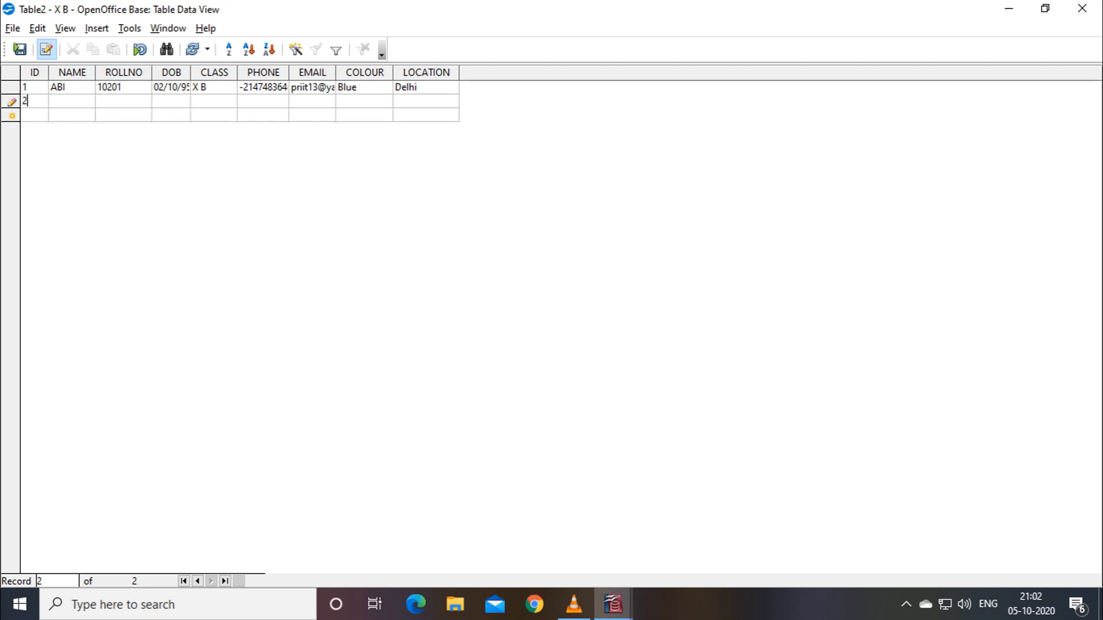
key(Tab)
text(bharani)
key(Left)
key(Left)
key(Left)
key(Left)
key(Left)
key(Left)
key(BackSpace)
text(B)
key(Right)
key(Right)
key(Right)
key(Right)
key(Right)
key(Right)
key(Tab)
text(1/3/96)
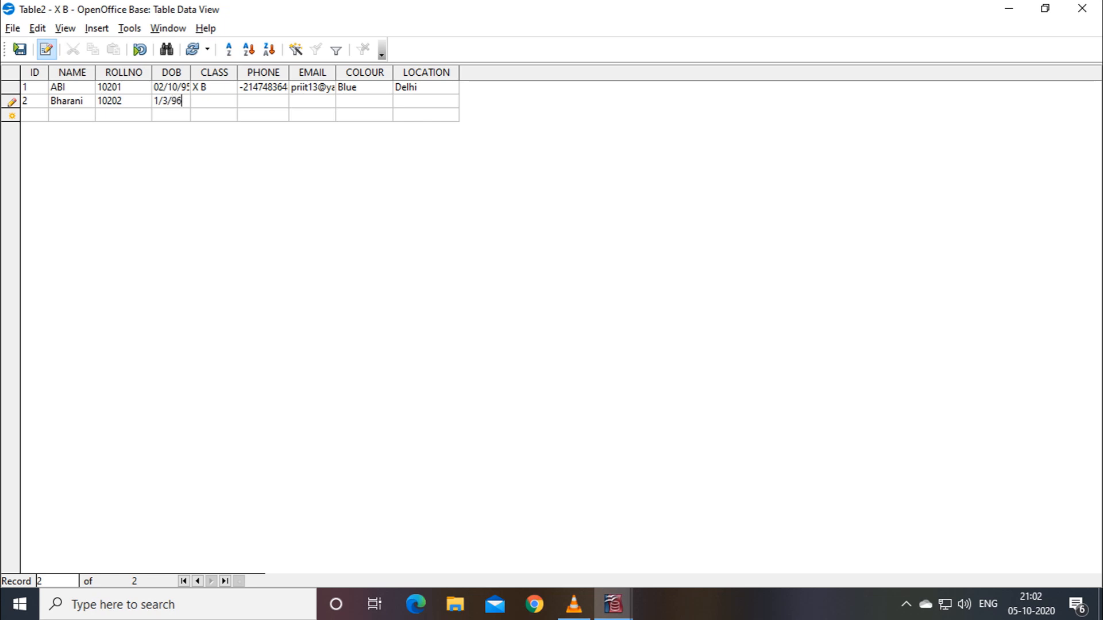
key(Tab)
text(x b)
key(BackSpace)
key(BackSpace)
key(BackSpace)
text(X B)
key(Tab)
text(123564879)
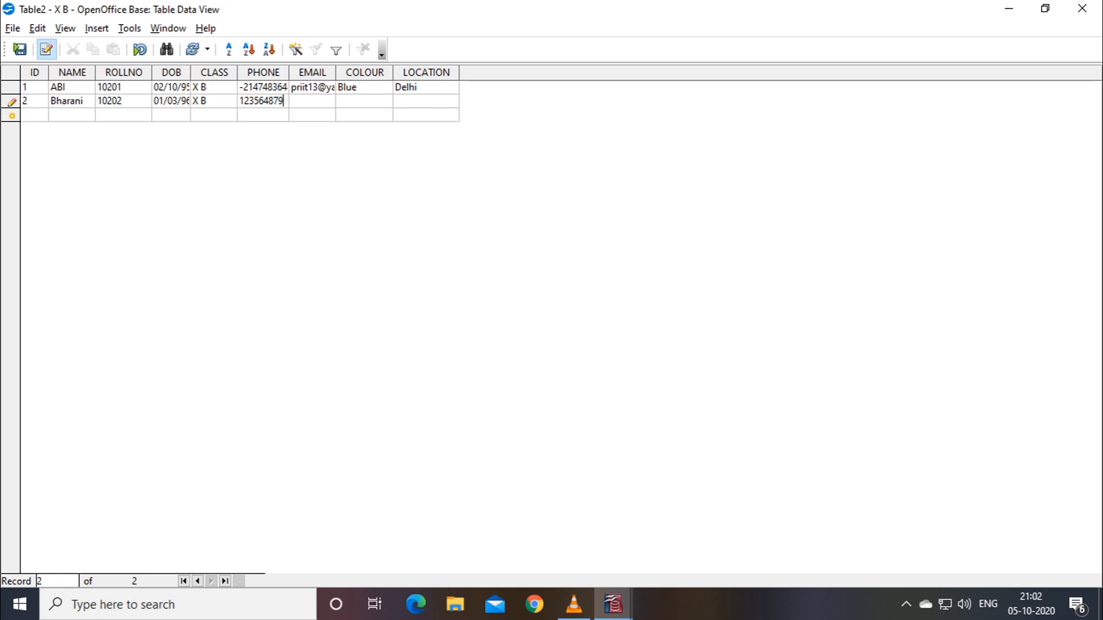
Widen the PHONE column and remove the minus sign from record 1's phone number.
drag(289, 72, 308, 72)
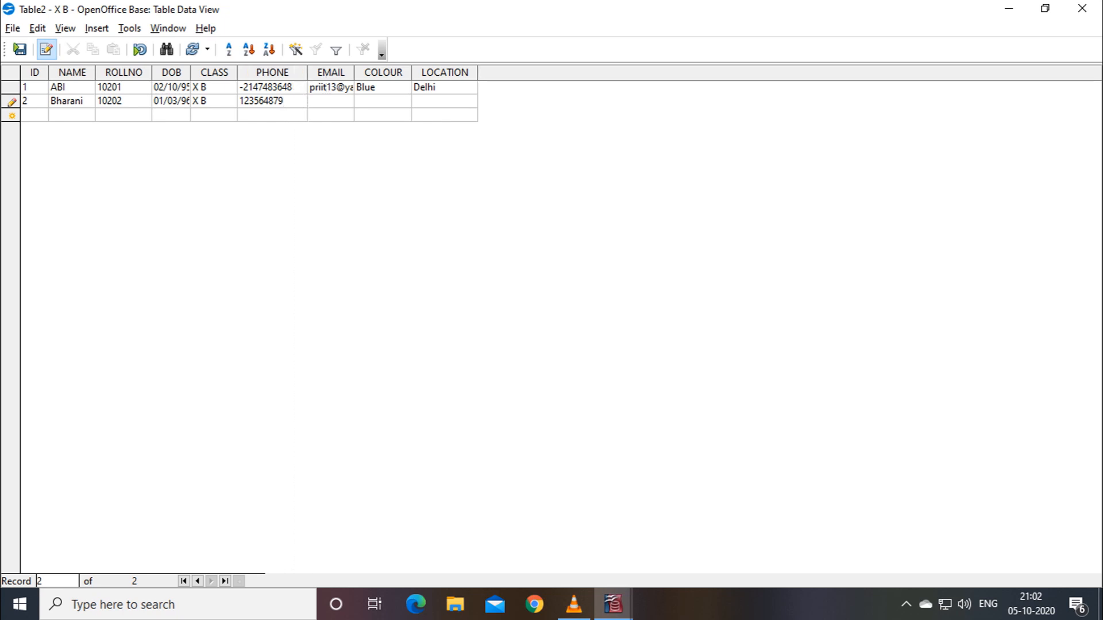
click(293, 87)
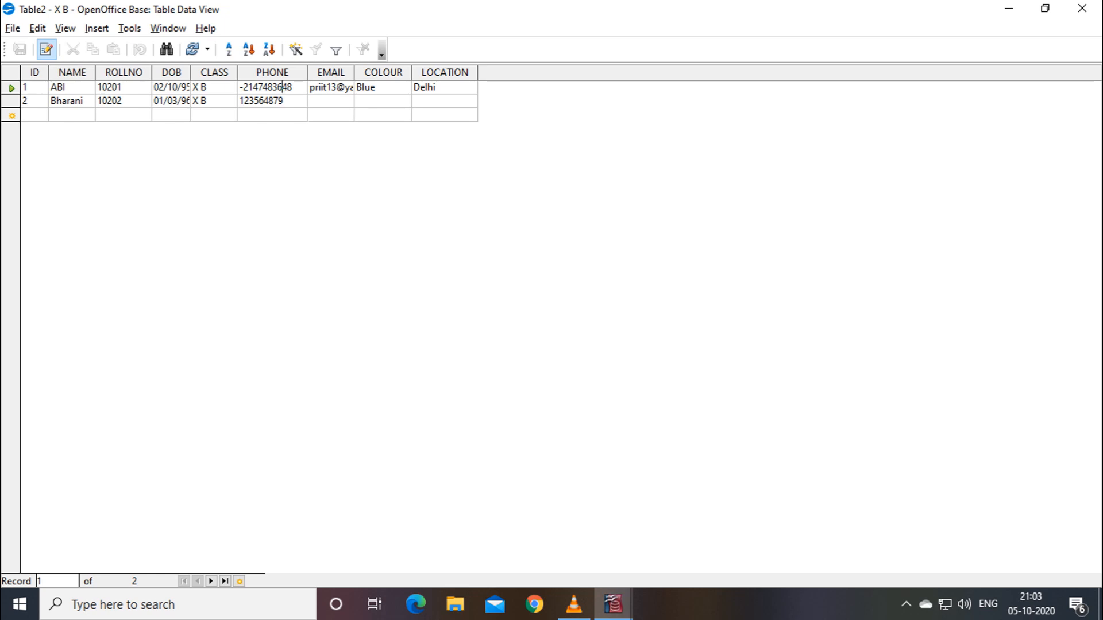
key(Left)
key(Left)
key(Left)
key(Left)
key(Left)
key(Left)
key(Left)
key(Left)
key(BackSpace)
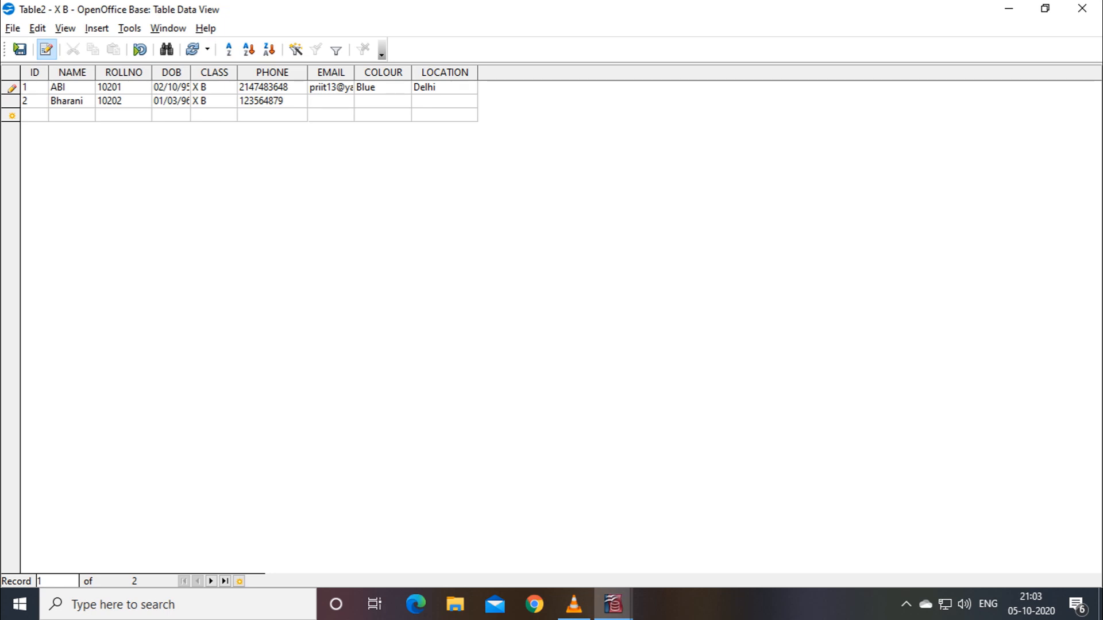
key(Down)
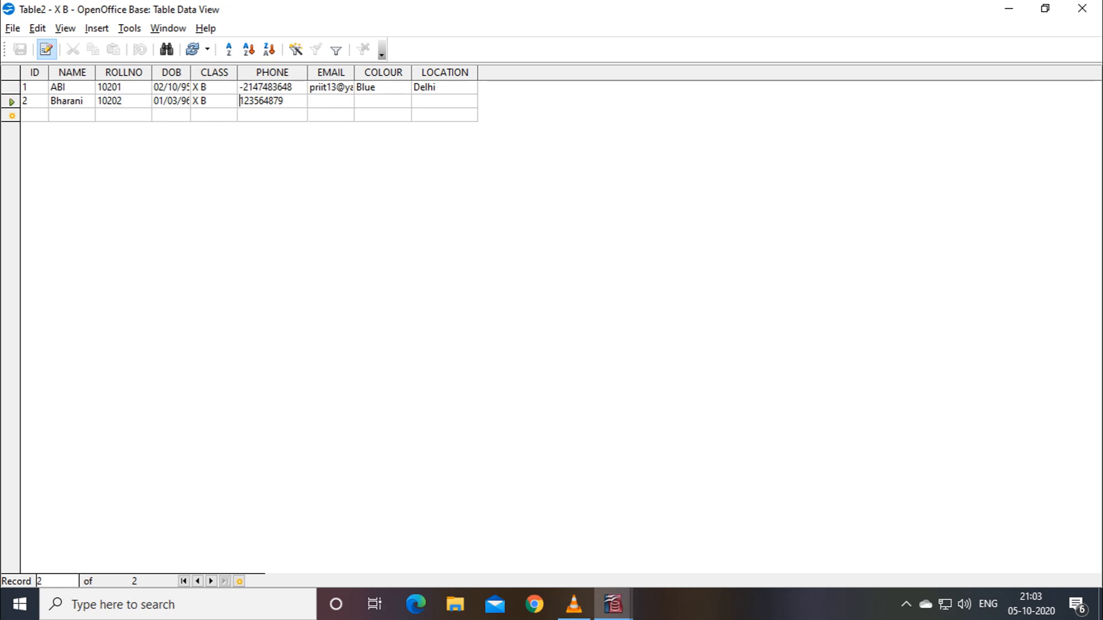
key(Right)
key(Right)
key(Right)
key(Right)
key(Right)
key(Right)
key(Right)
key(Right)
key(Right)
text(2)
key(Tab)
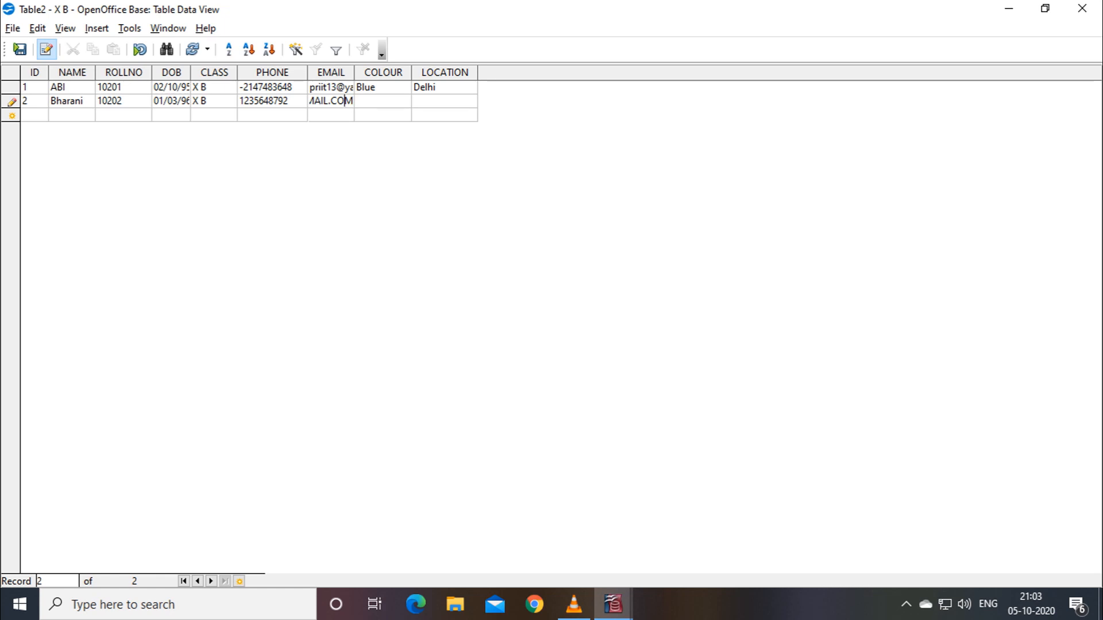
Widen the EMAIL column, then enter COLOUR Green and LOCATION Calcutta for record 2 and commit it.
drag(354, 72, 435, 73)
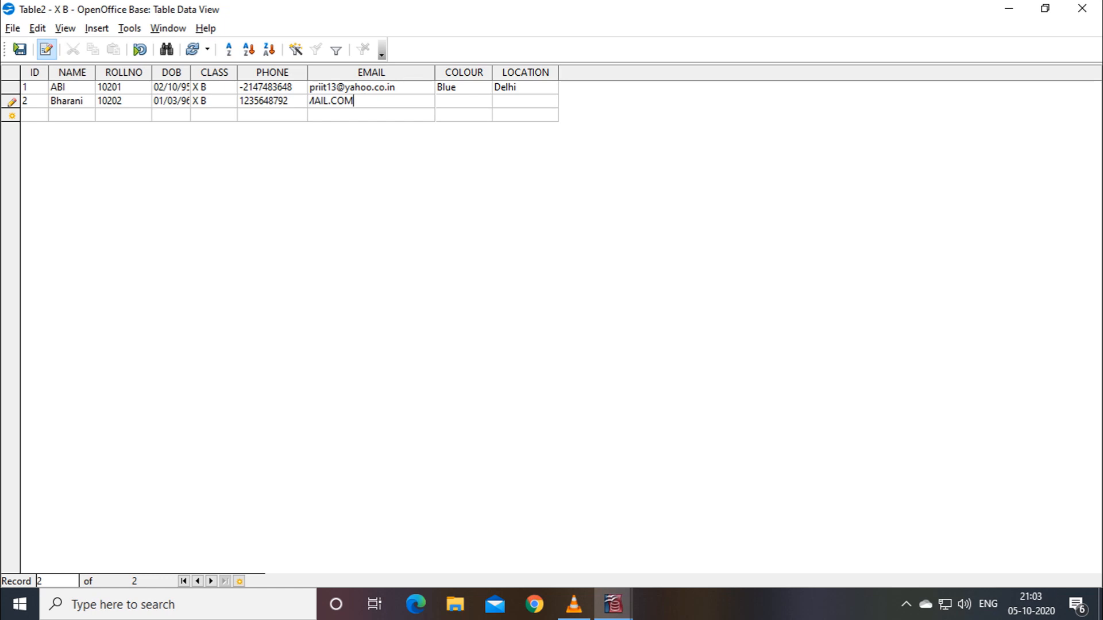
key(Left)
key(Left)
key(Left)
key(Left)
key(Left)
key(Left)
key(Left)
key(Left)
key(Left)
key(Left)
key(Left)
key(Left)
key(Left)
key(Left)
key(Left)
key(Left)
key(Left)
key(Left)
key(Left)
key(Left)
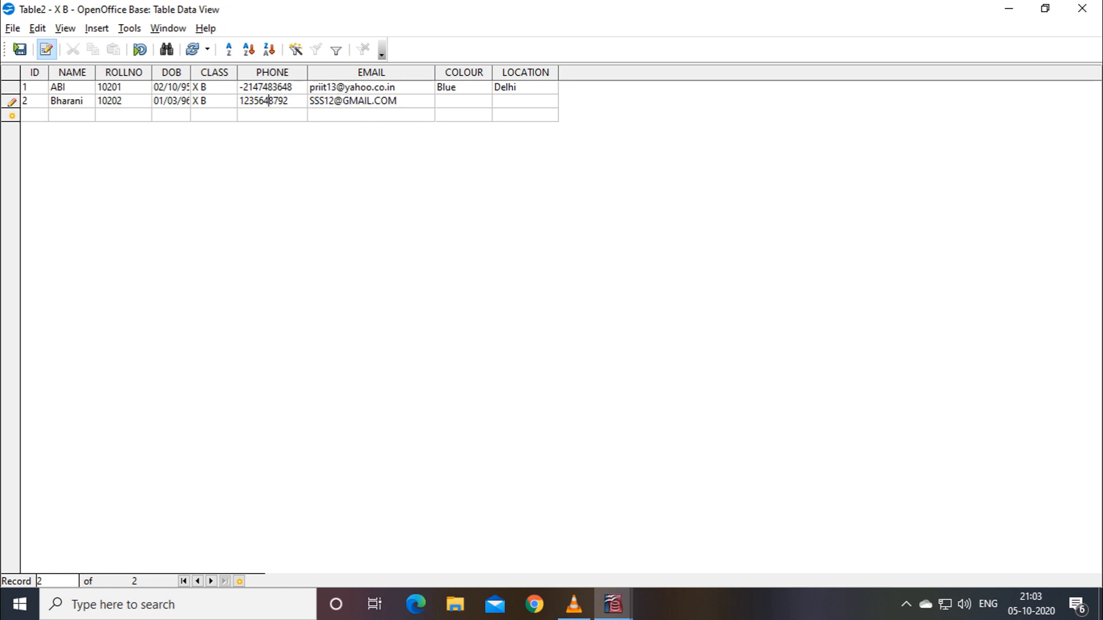
click(460, 101)
text(gREEN)
key(BackSpace)
key(BackSpace)
key(BackSpace)
key(BackSpace)
key(BackSpace)
text(G)
text(tr)
key(BackSpace)
key(BackSpace)
text(reen)
text(Calcutt)
text(a)
key(Tab)
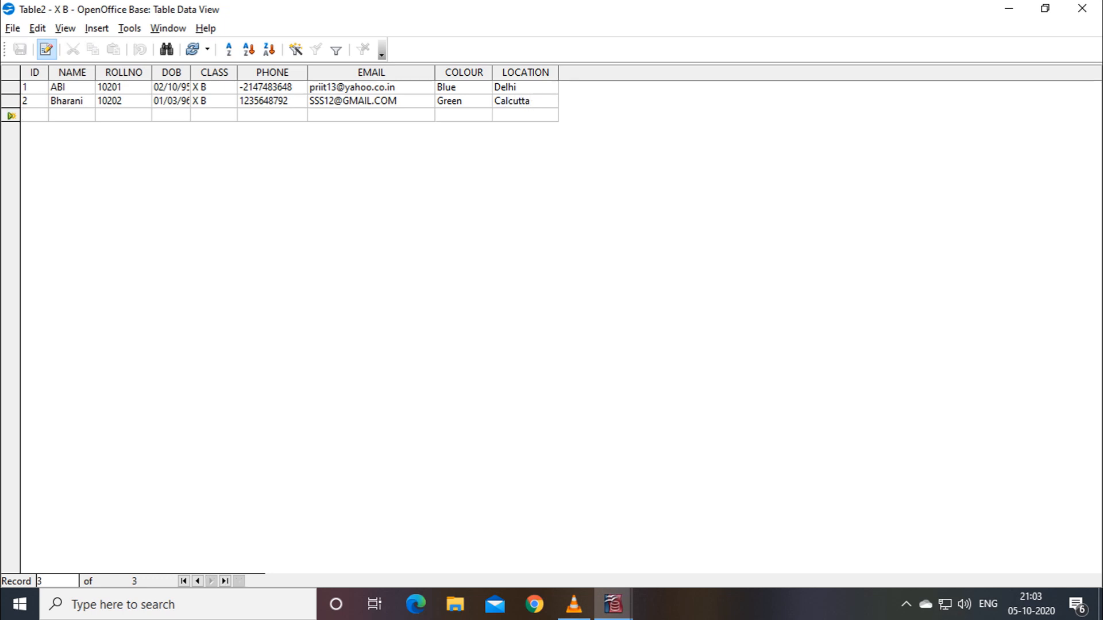
Close and reopen Table2's data view, then choose File > Exit to raise the save prompt.
click(13, 28)
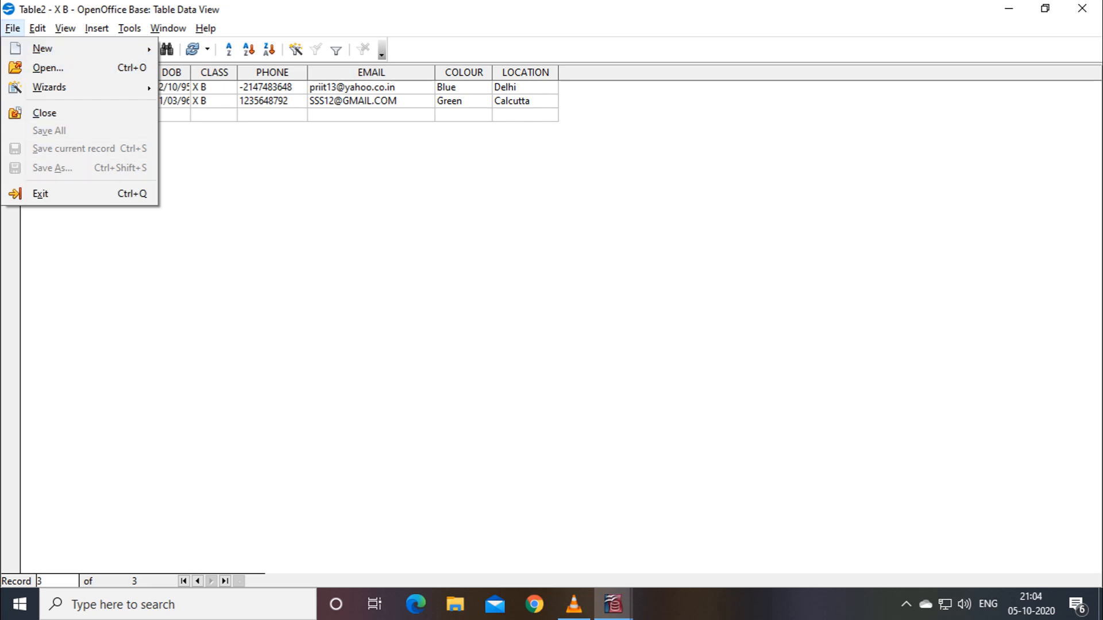
key(Escape)
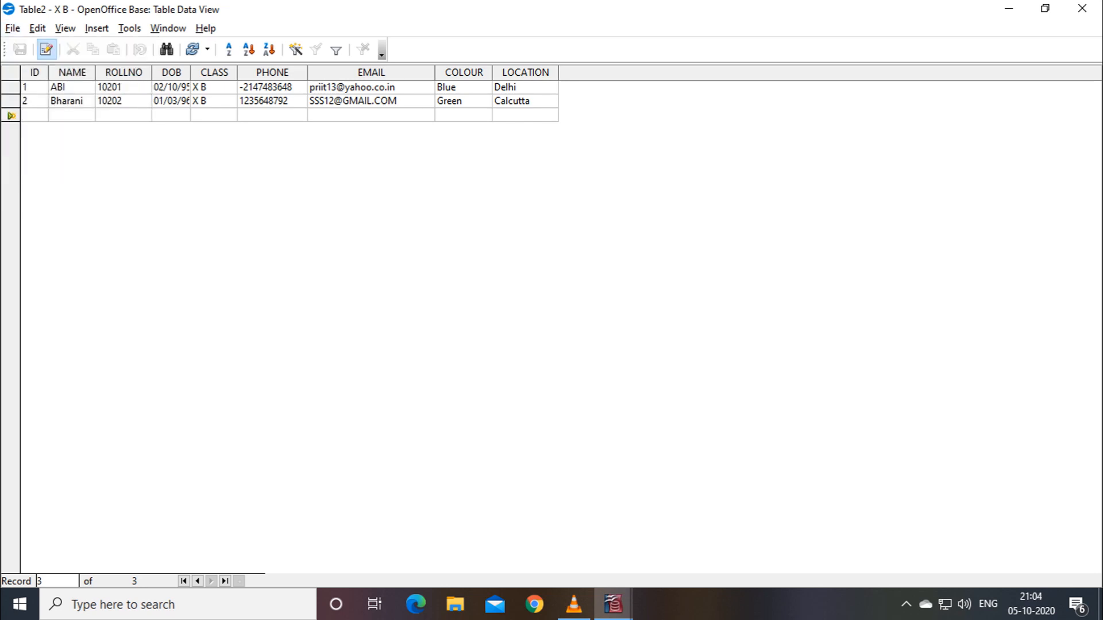
click(12, 28)
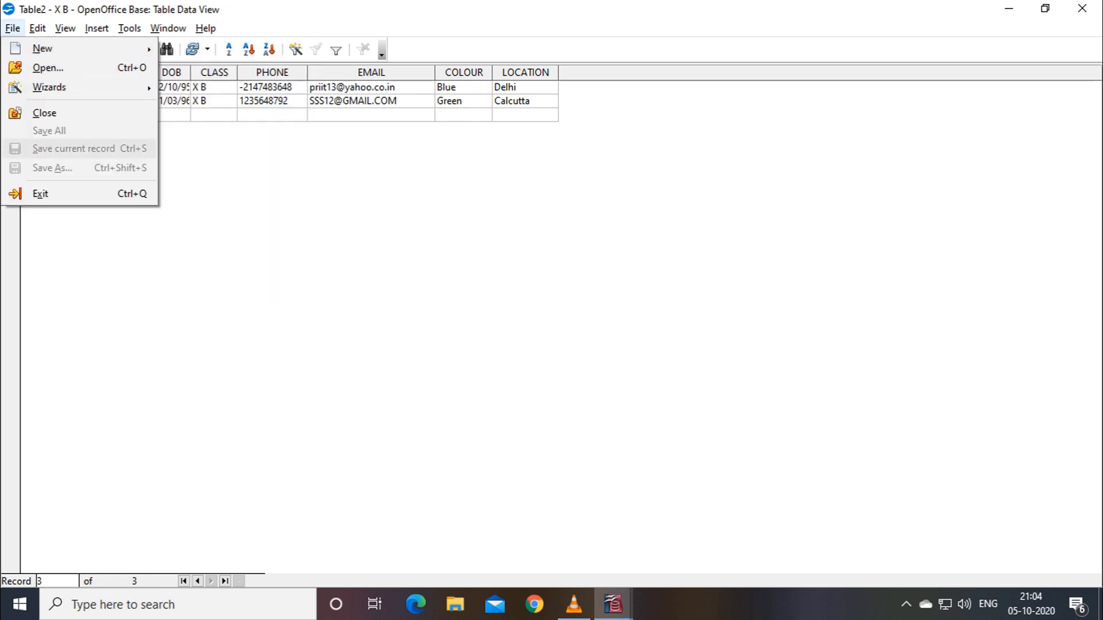
key(Escape)
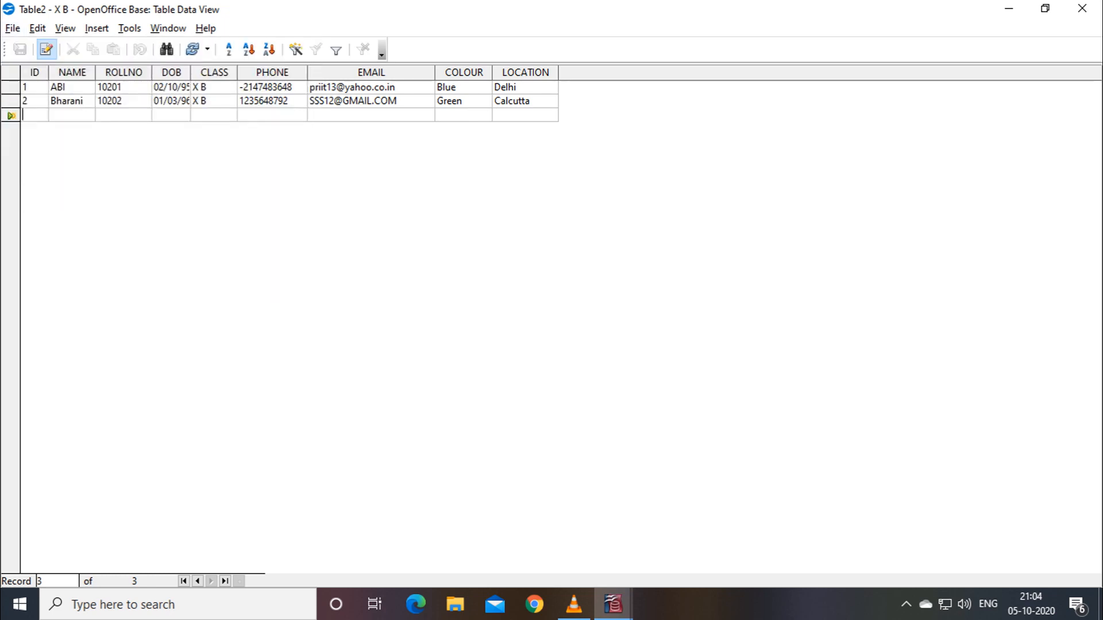
click(1082, 8)
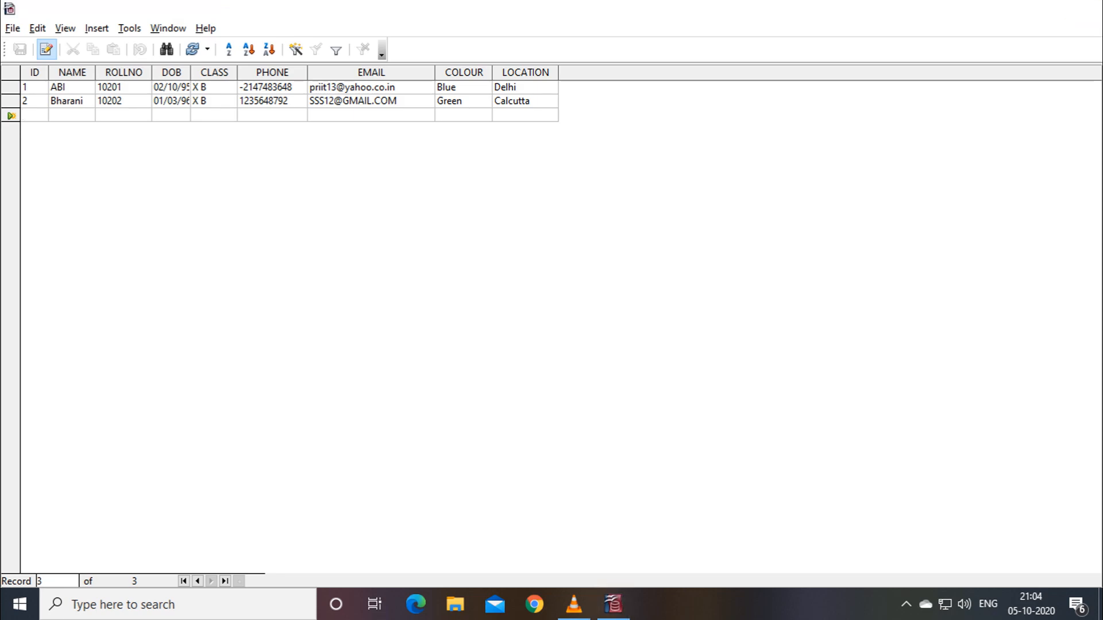
double_click(157, 281)
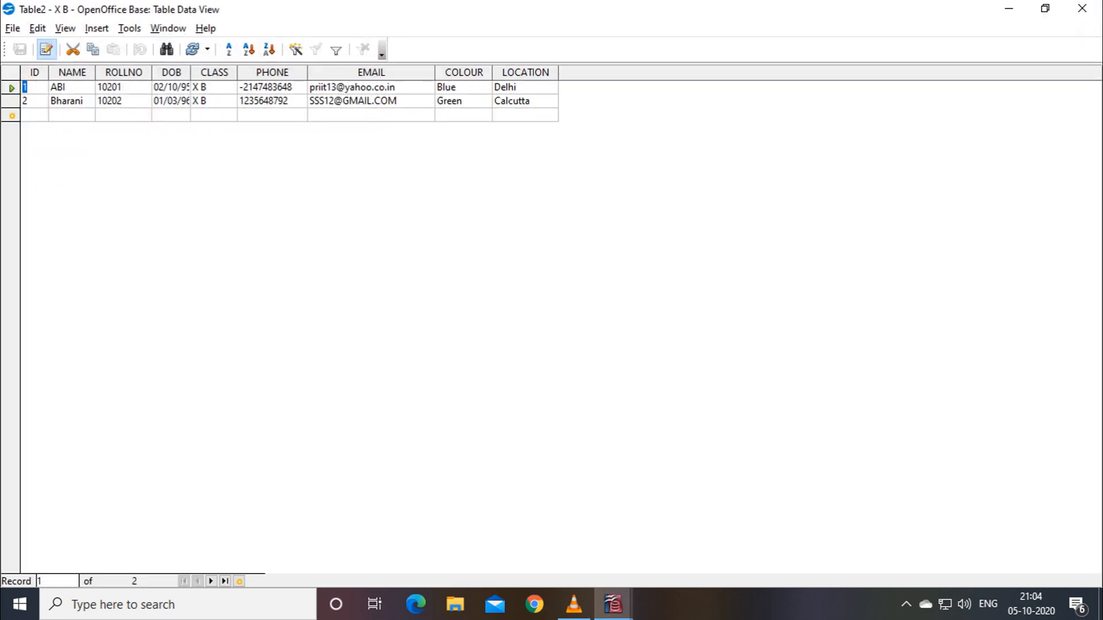
click(12, 28)
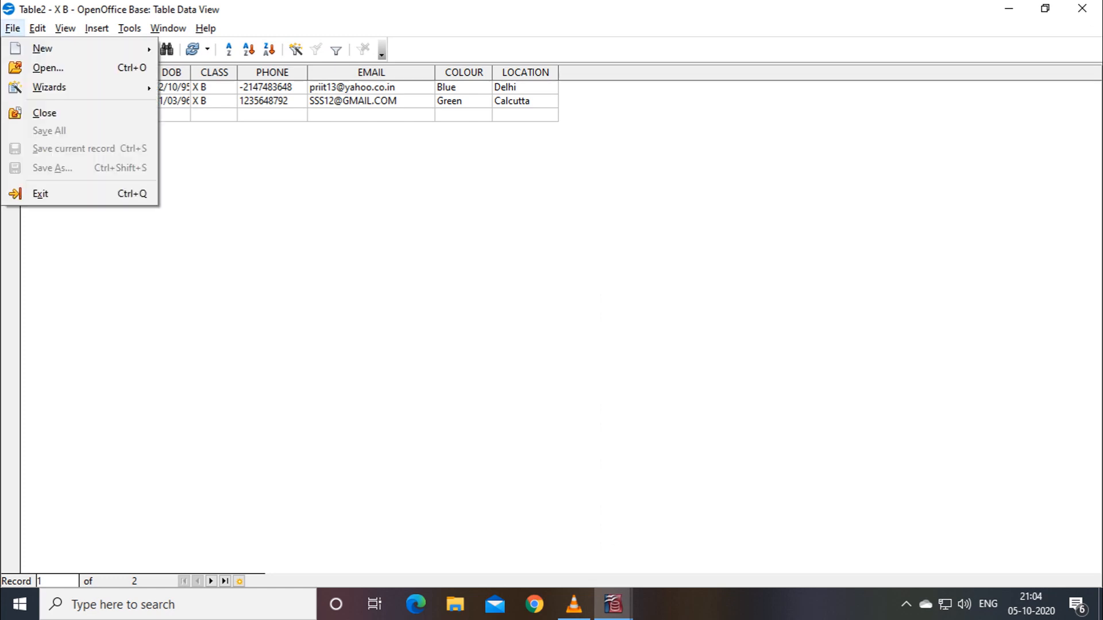
click(40, 193)
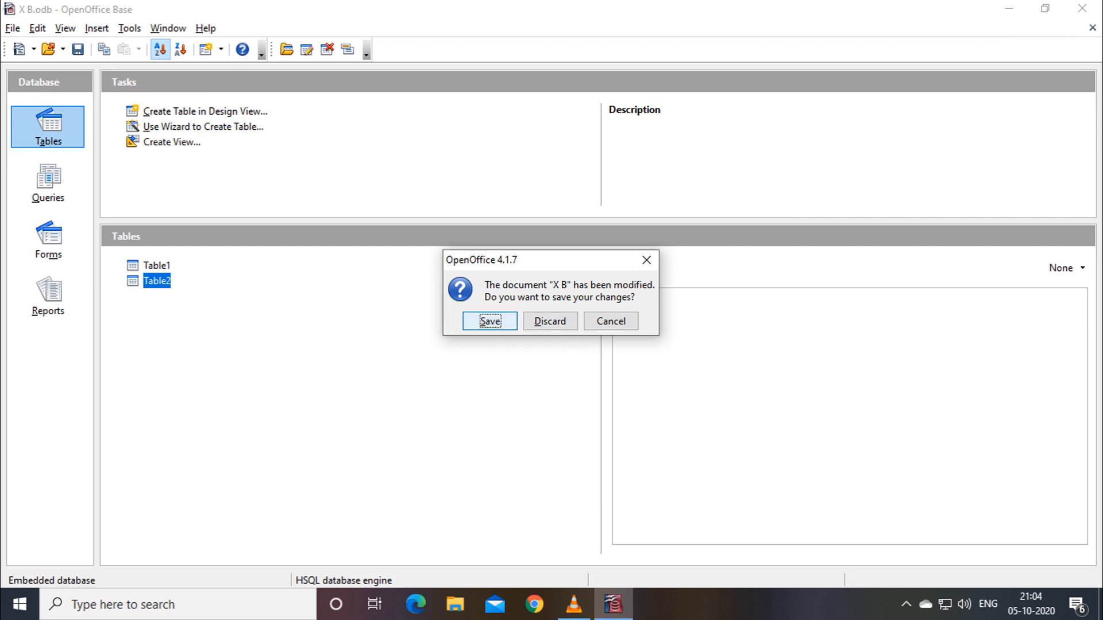
Save changes to X B, relaunch OpenOffice, and reopen the existing X B.odb via the Database Wizard.
key(Return)
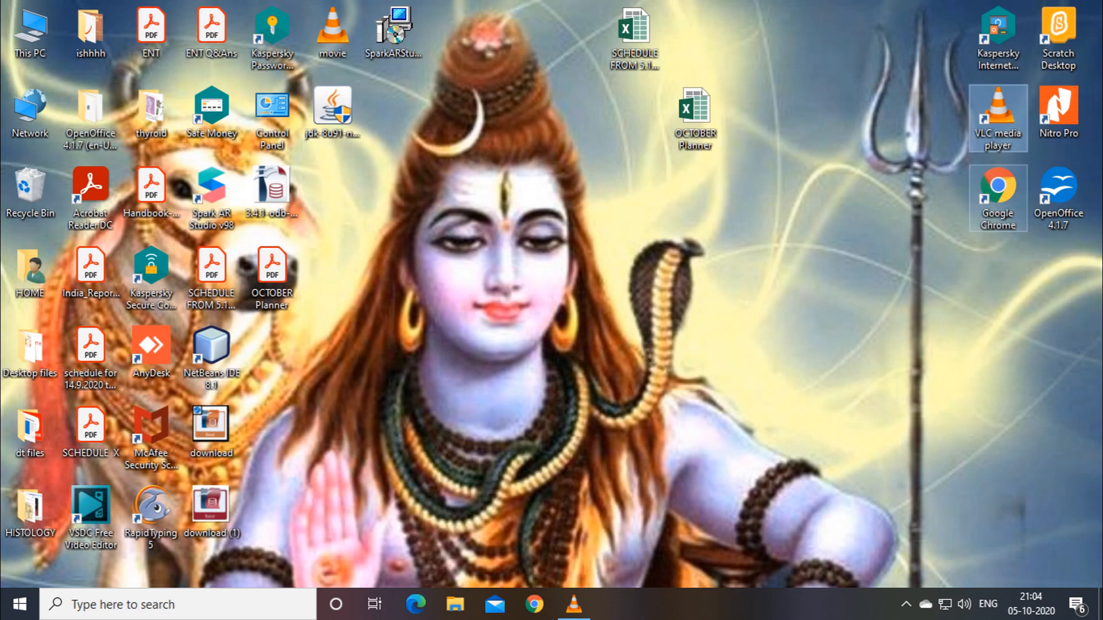
double_click(1058, 195)
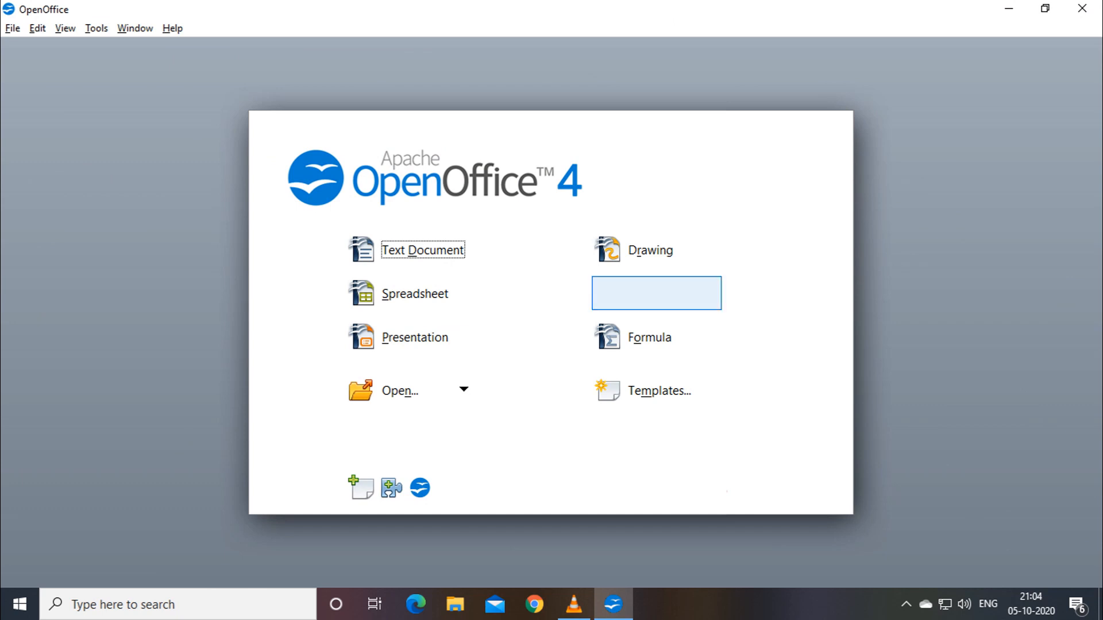
click(653, 293)
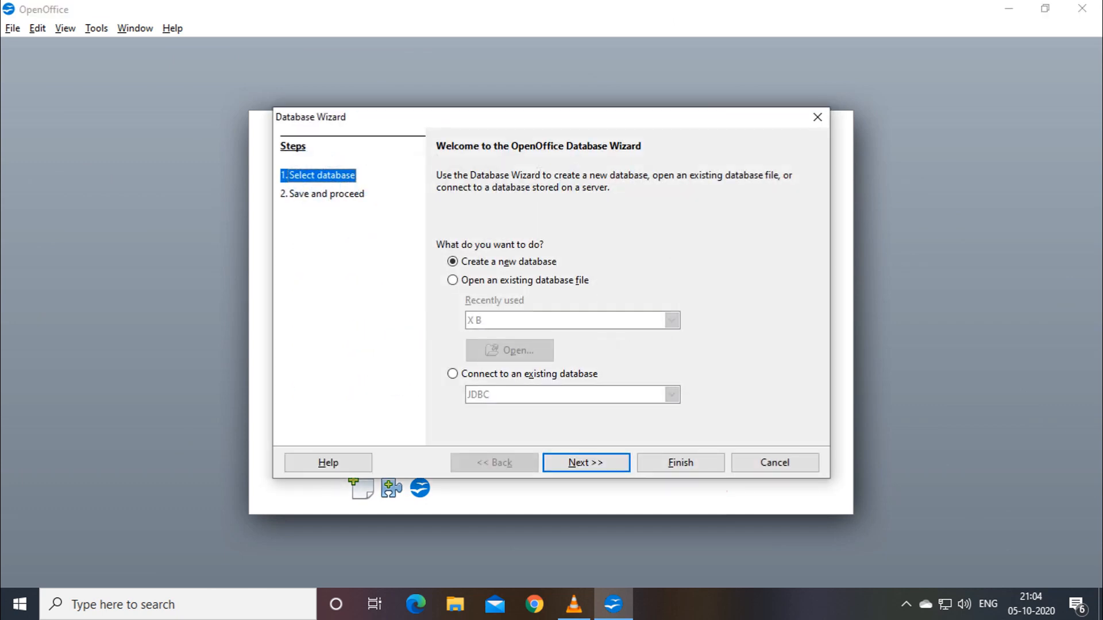
click(452, 281)
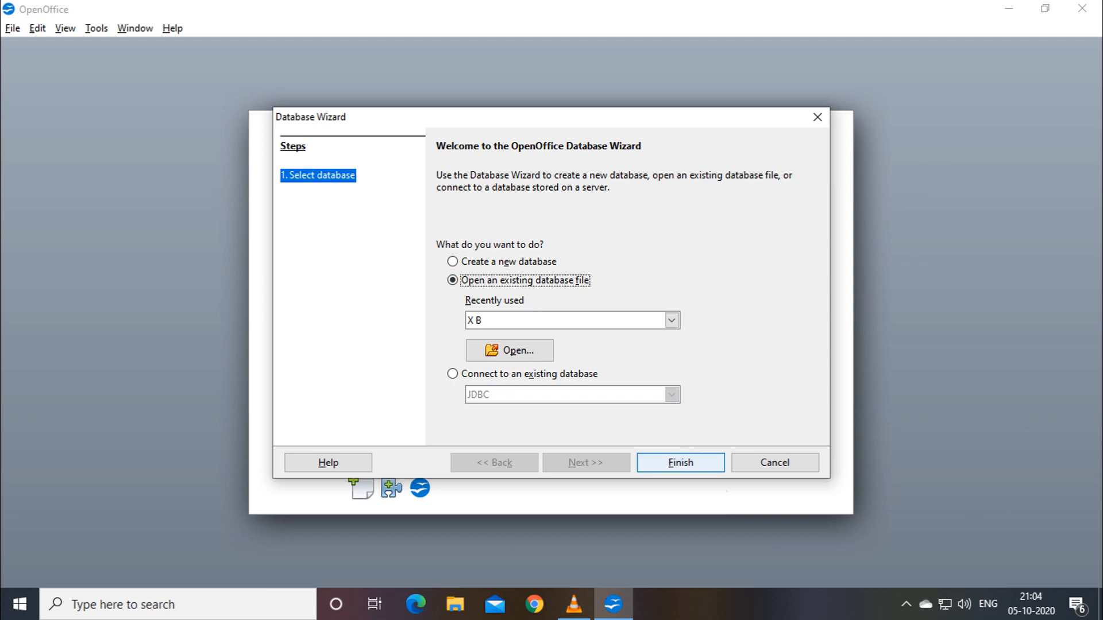
click(680, 462)
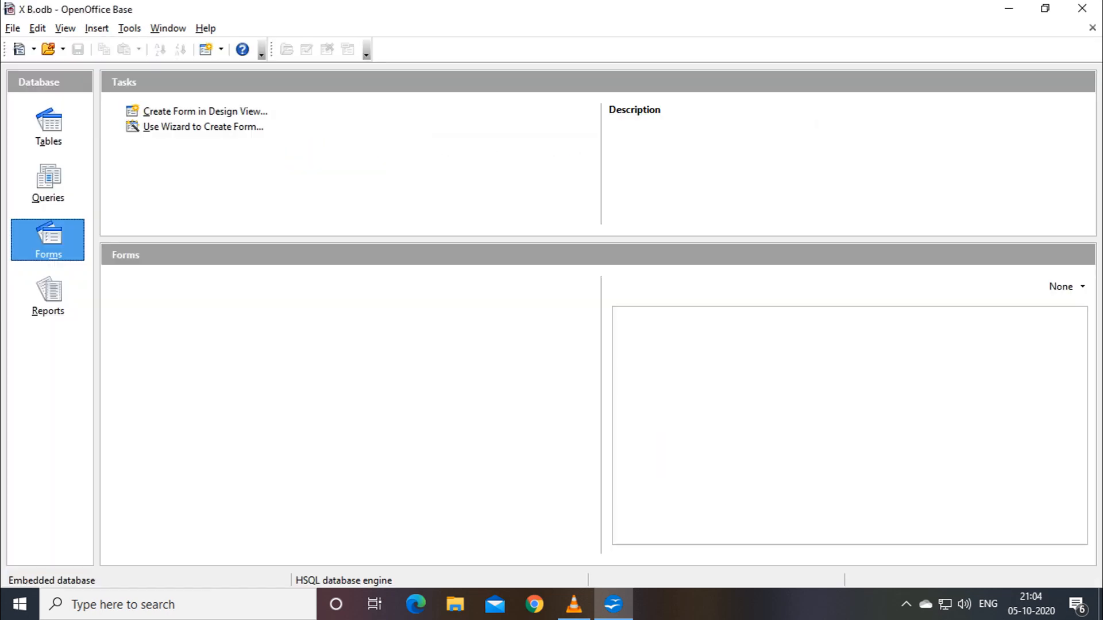
Open Table2 from Tables, widen the DOB column to verify both records, then close the data view.
click(48, 127)
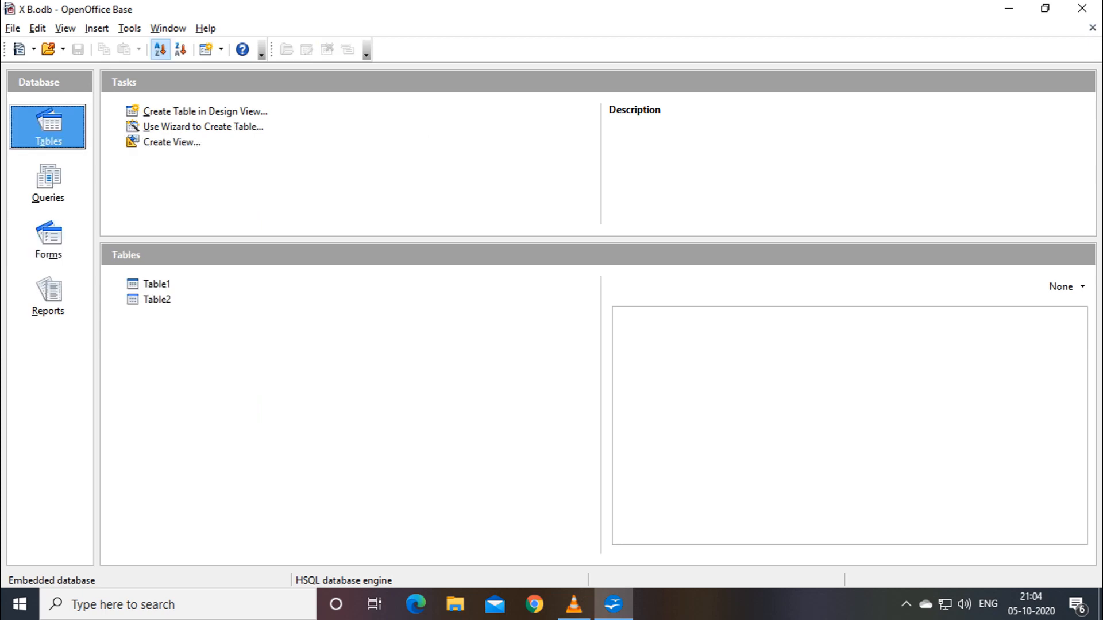
click(156, 299)
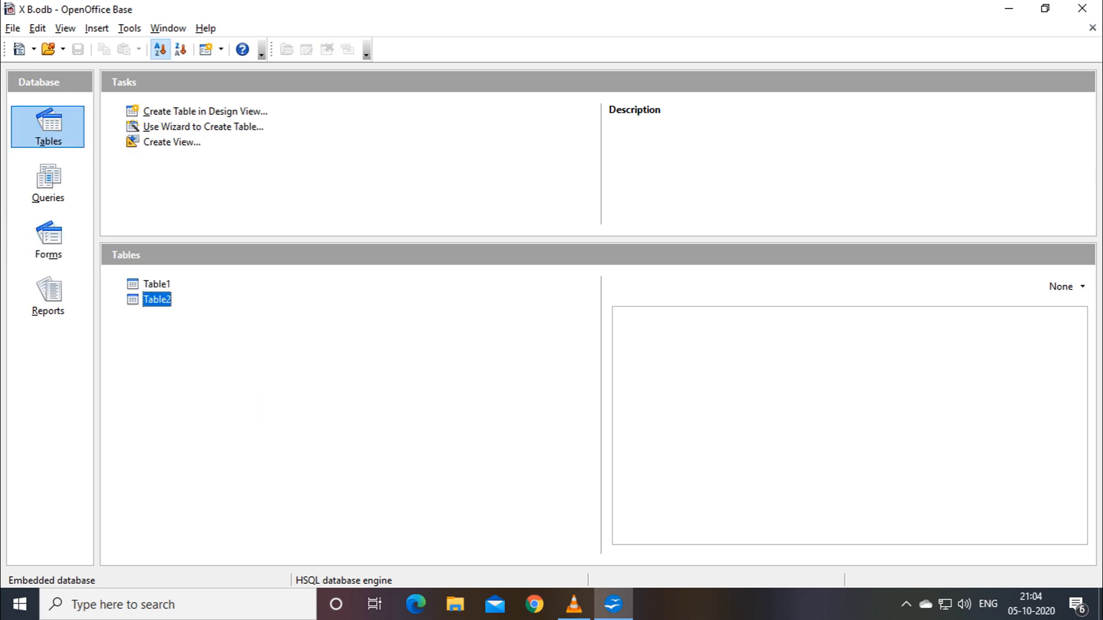
double_click(157, 299)
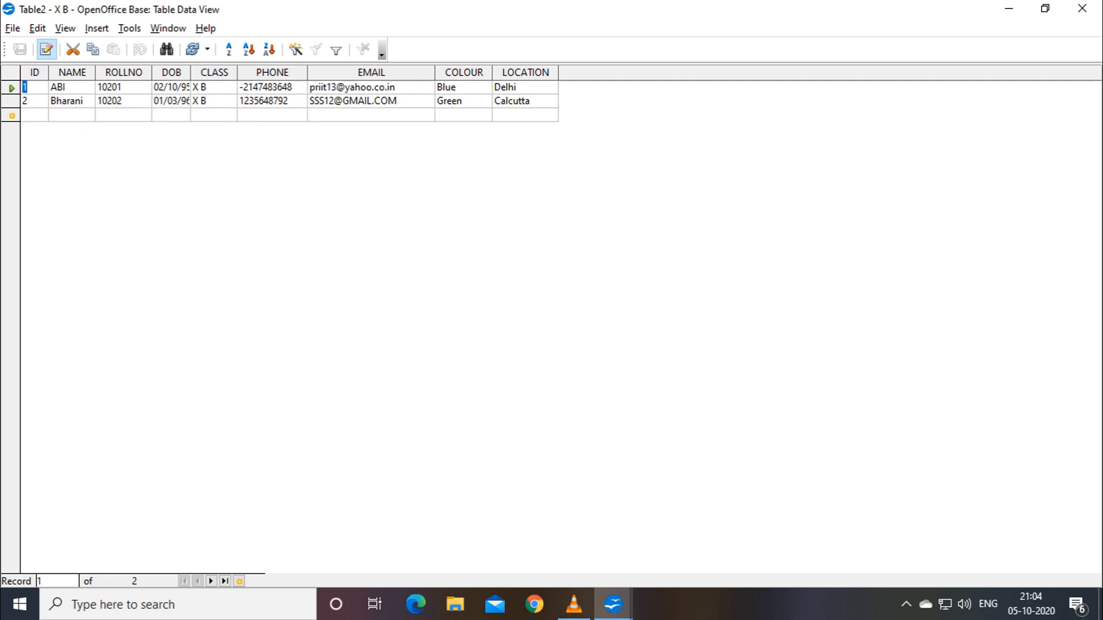
drag(190, 72, 205, 72)
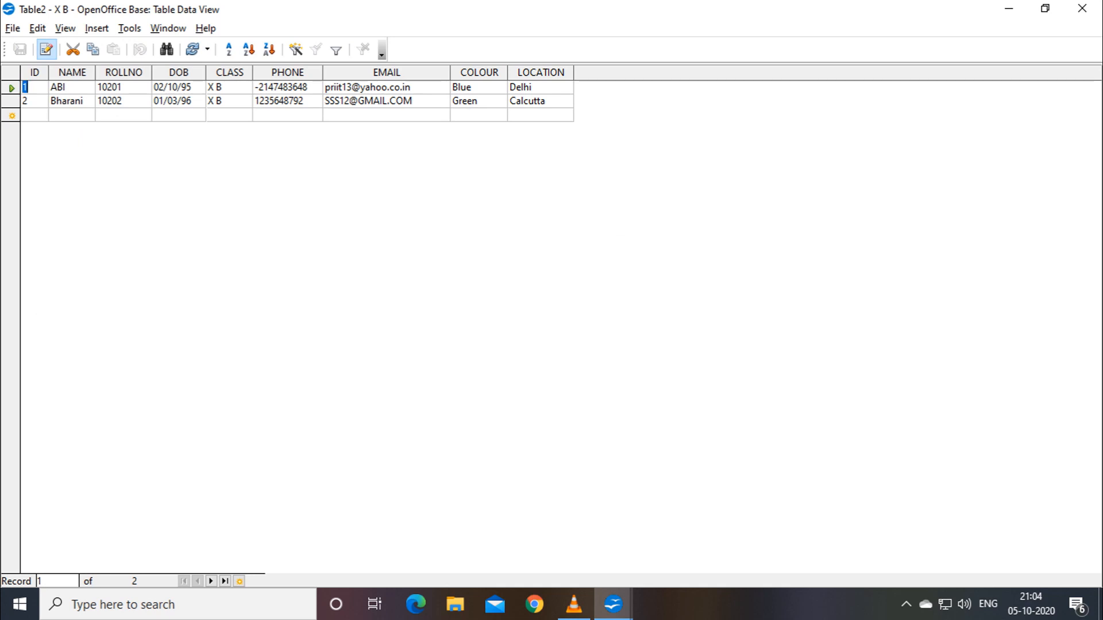
click(35, 115)
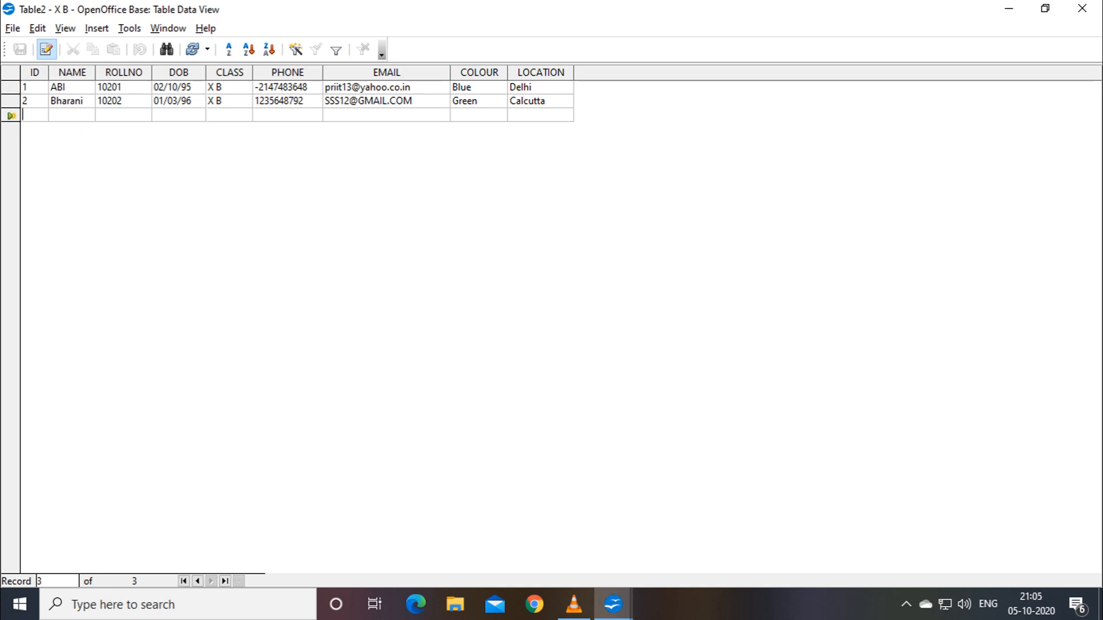
click(12, 28)
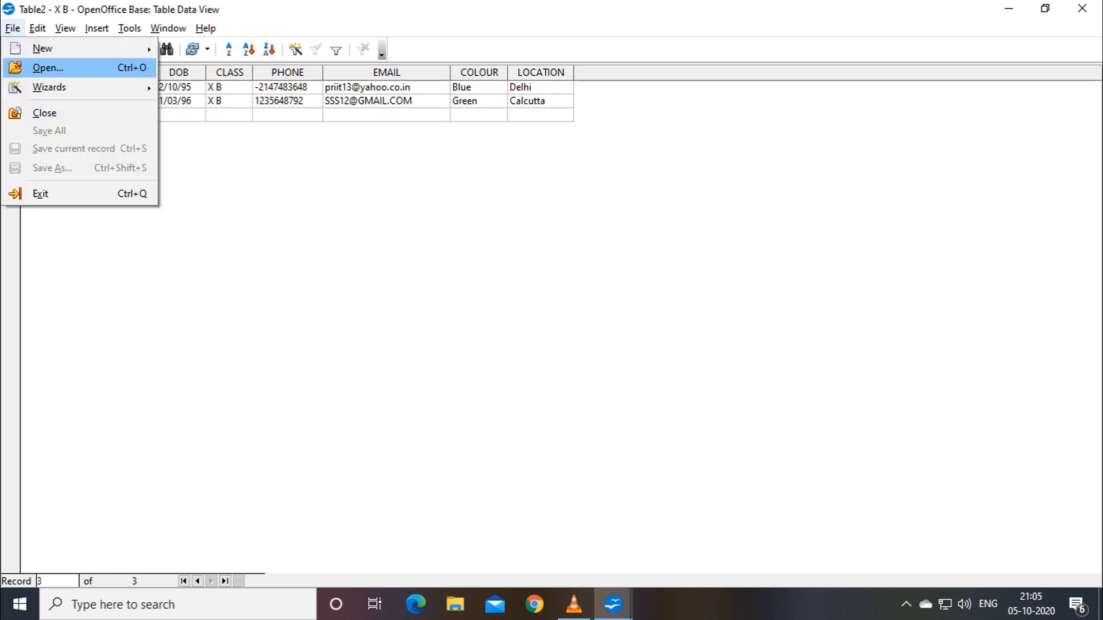
key(Escape)
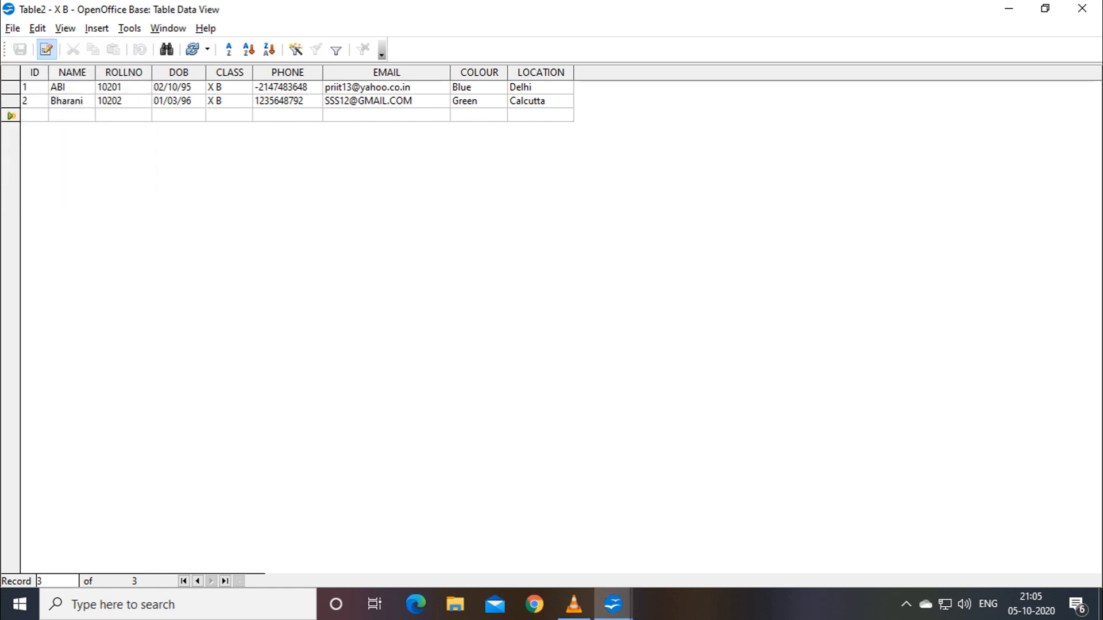
click(1082, 8)
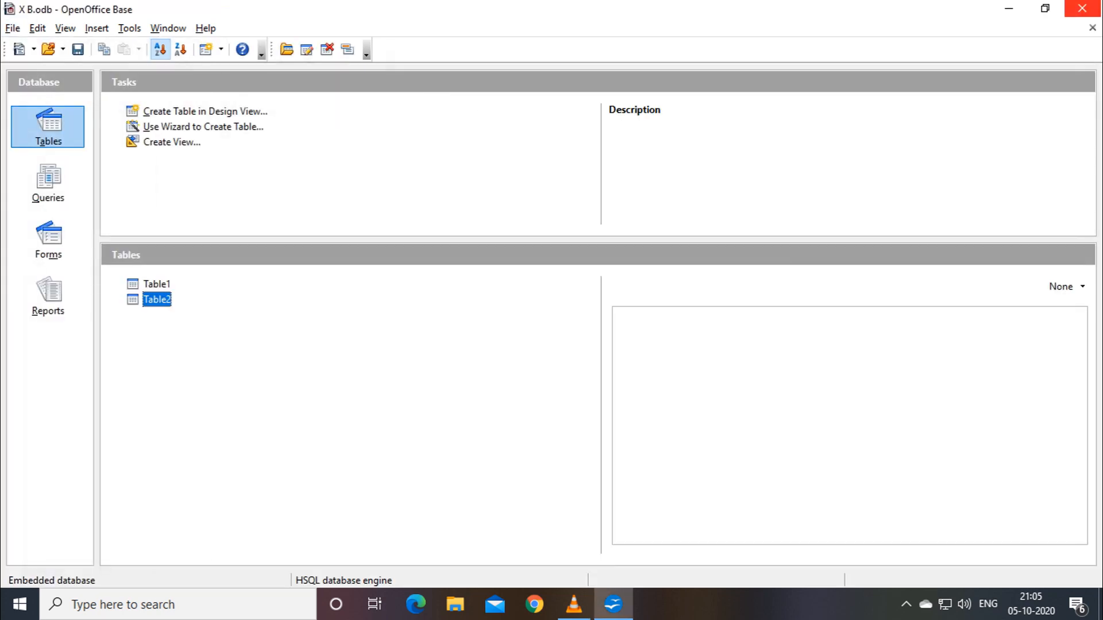